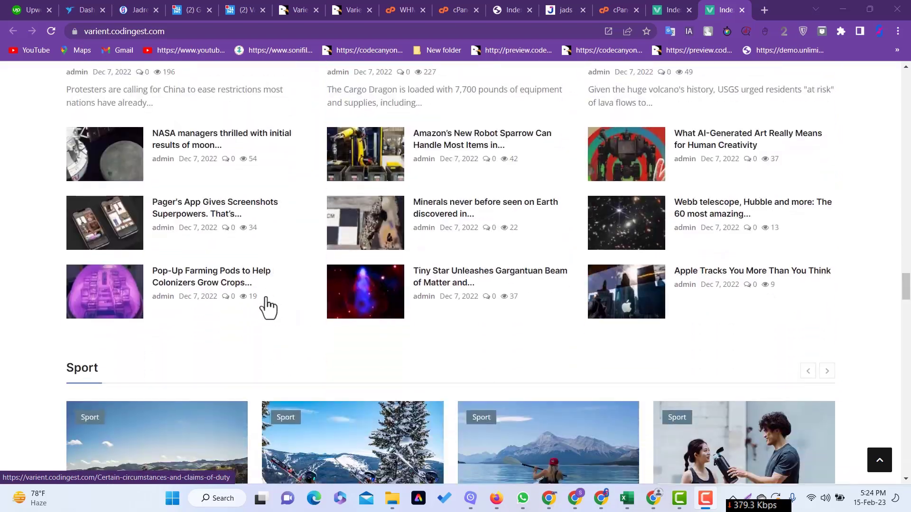
- Bring up the Varient admin dashboard and review its 105 posts, pending comments and latest users
scroll(267, 307, down, 20)
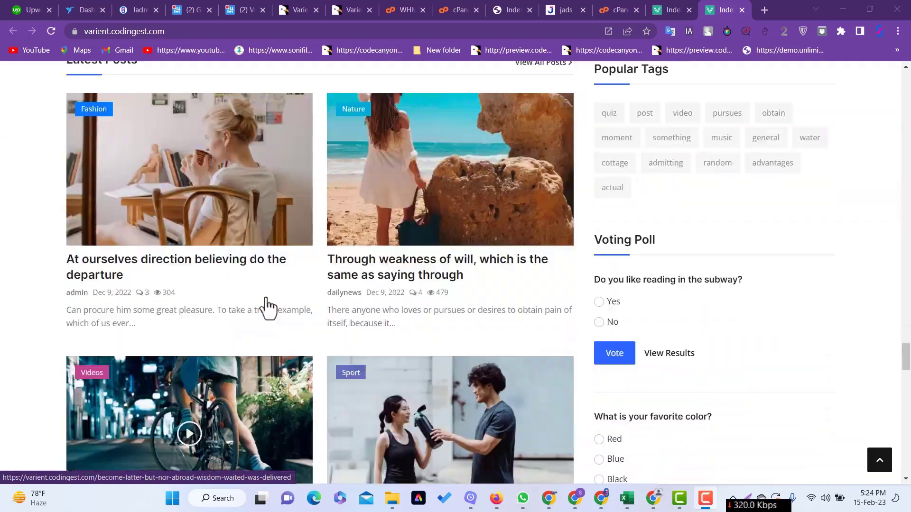
scroll(274, 309, down, 15)
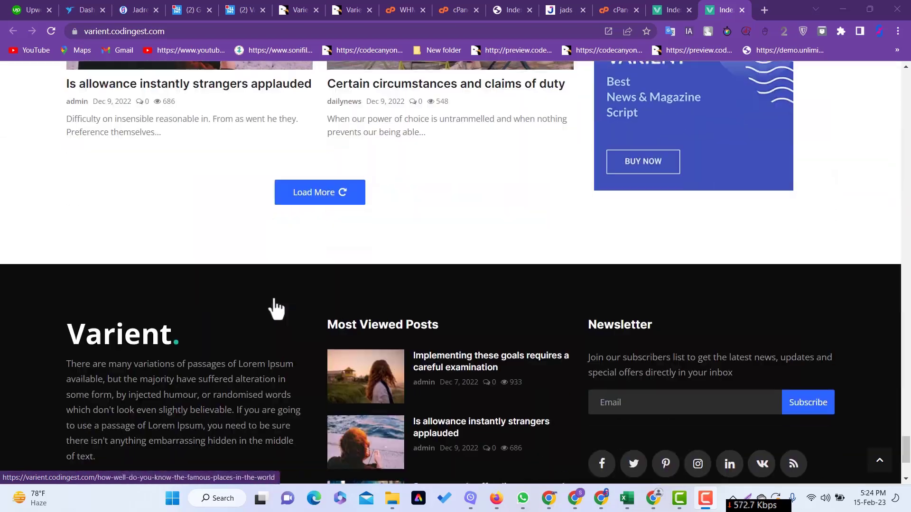
scroll(286, 299, up, 6)
scroll(286, 298, up, 10)
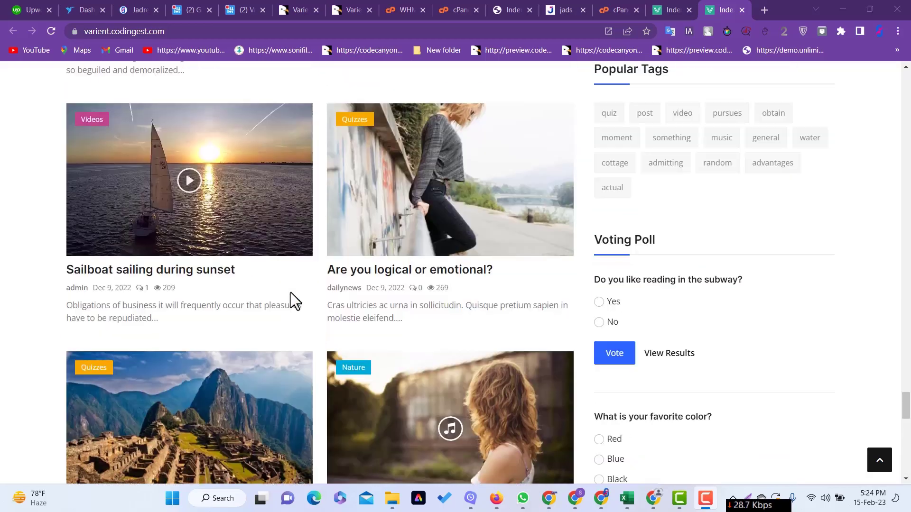
drag(907, 398, 907, 90)
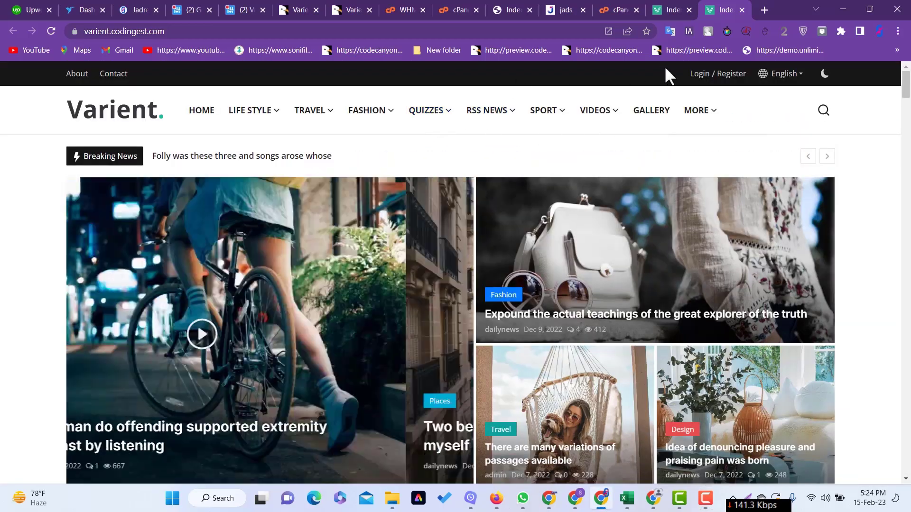
click(668, 8)
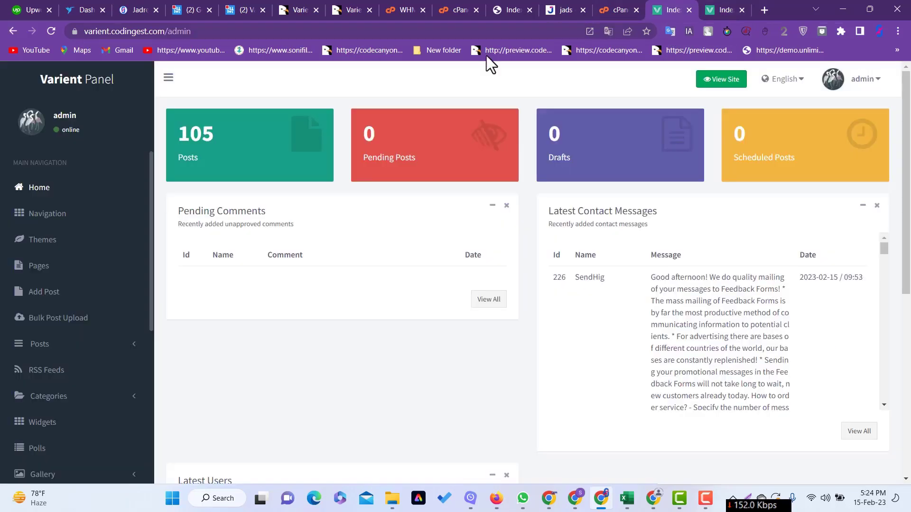
scroll(75, 248, down, 4)
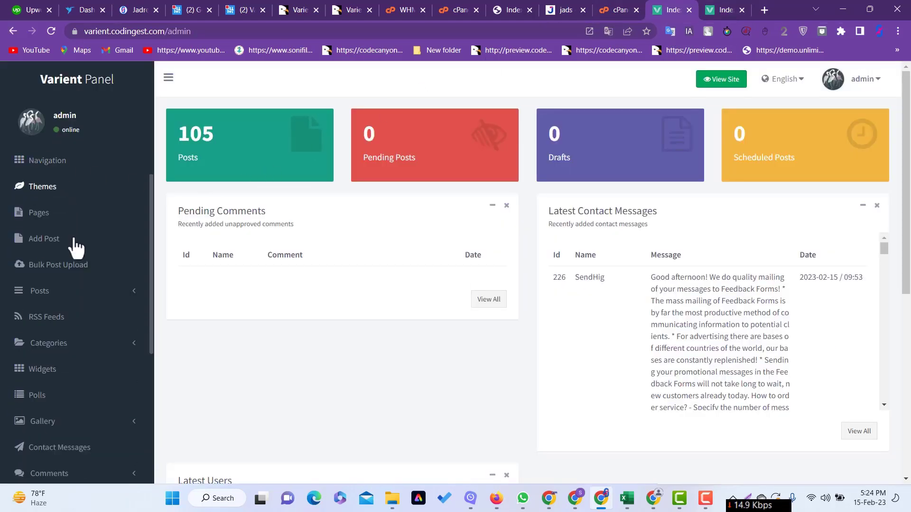
scroll(75, 248, up, 4)
scroll(427, 276, down, 6)
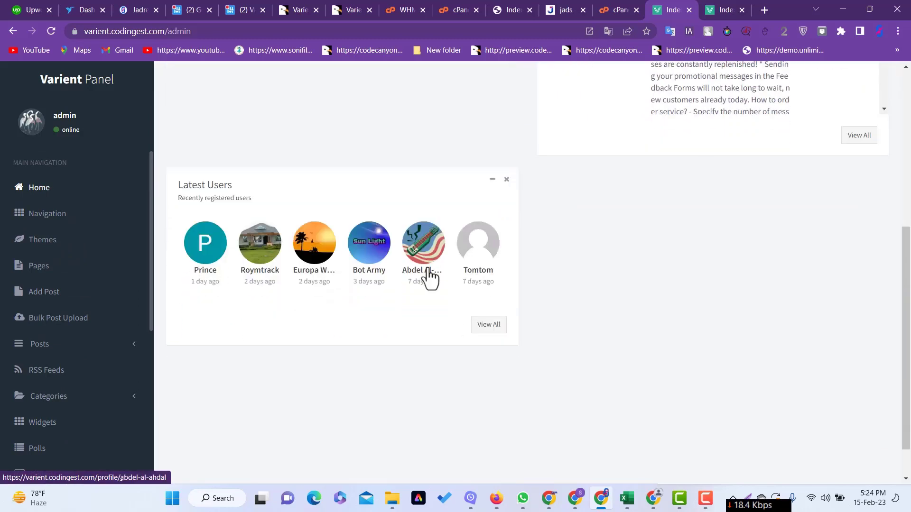
scroll(427, 276, up, 6)
scroll(45, 283, down, 10)
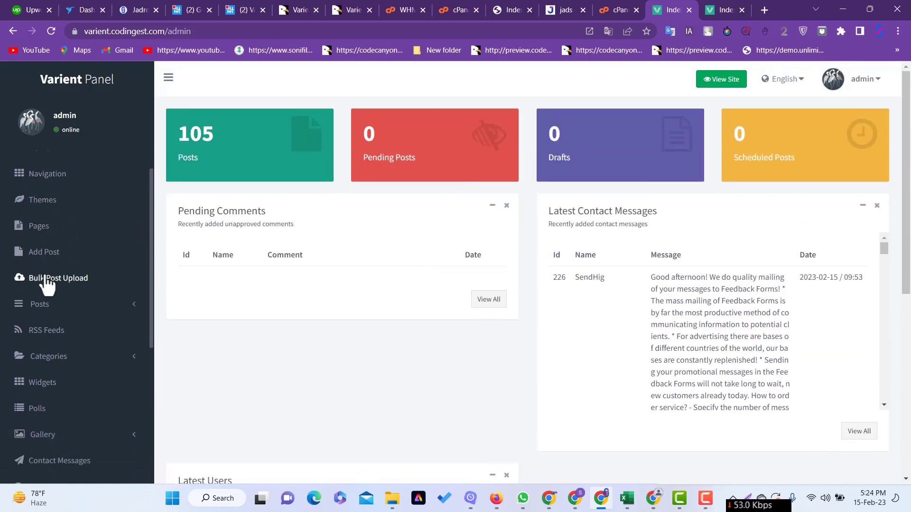
scroll(73, 285, up, 4)
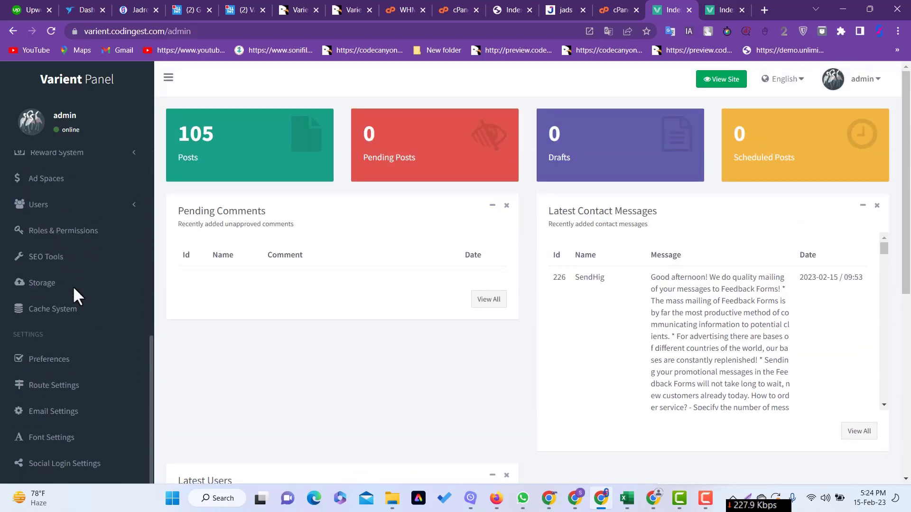
scroll(119, 259, down, 3)
scroll(31, 305, down, 4)
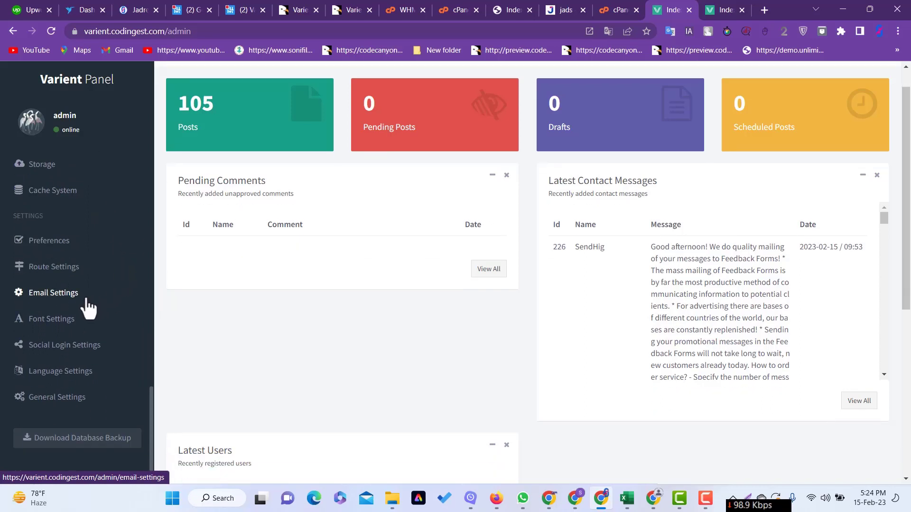
scroll(48, 296, up, 5)
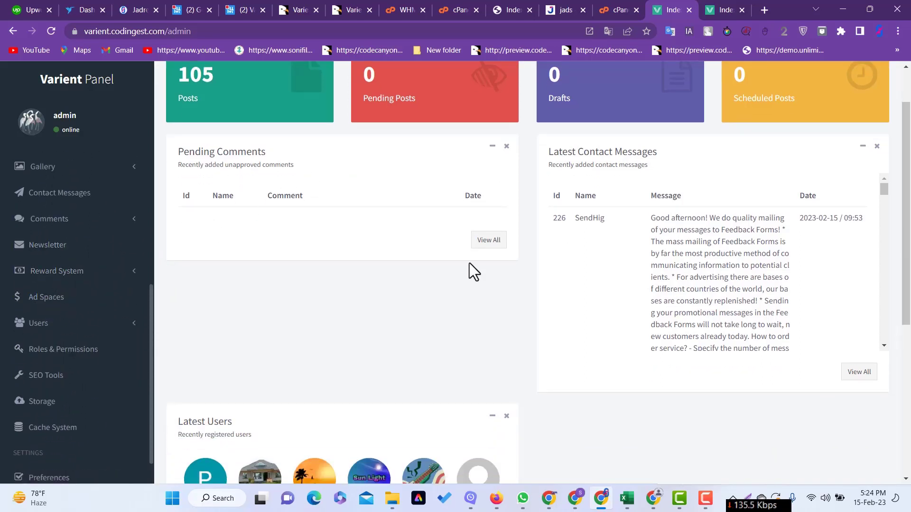
- Pick Varient-V2.1.1-Nulled.zip from Downloads in the cPanel upload picker and bring up its context menu
click(610, 11)
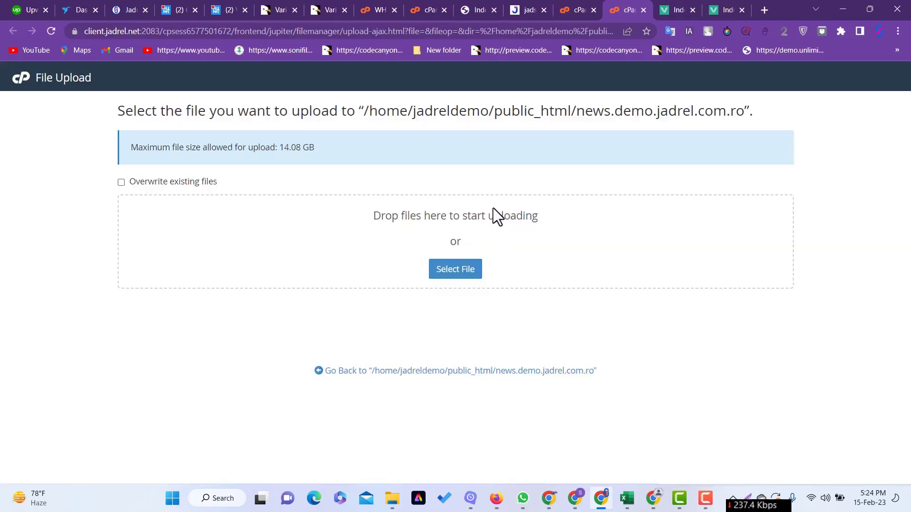
click(459, 269)
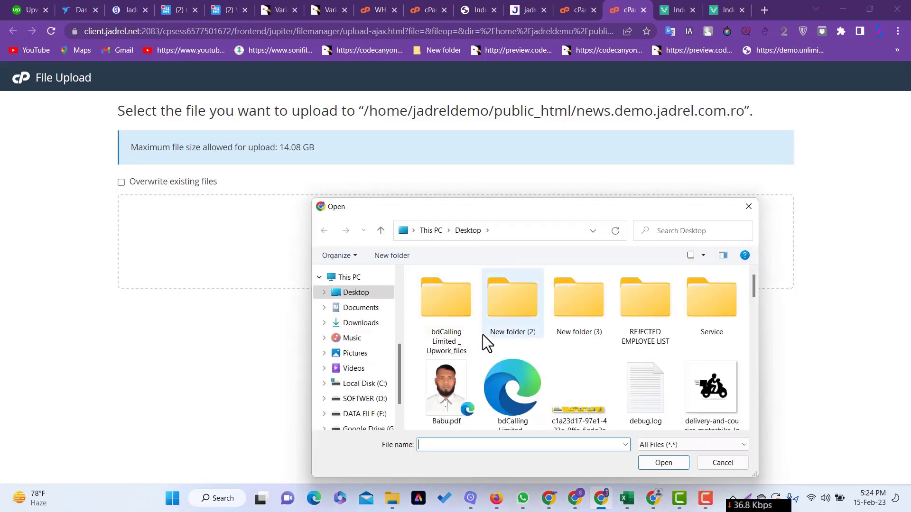
click(377, 324)
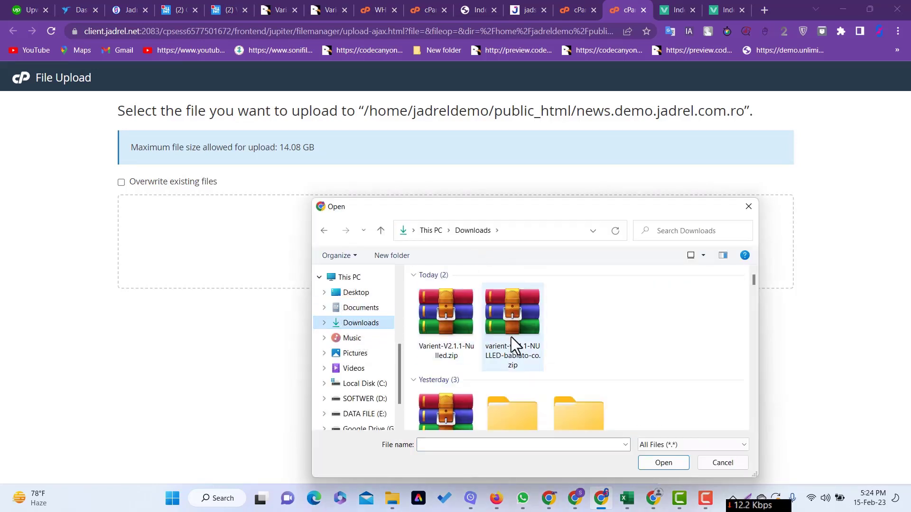
click(453, 315)
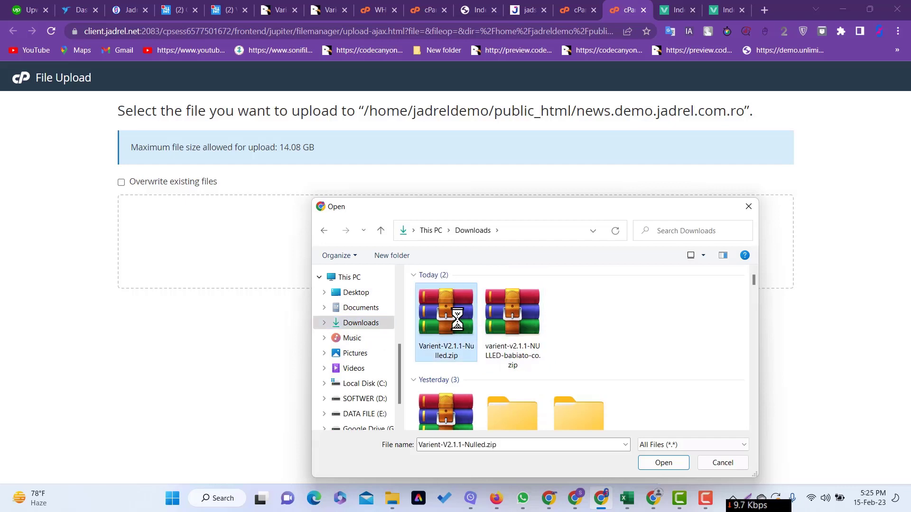
right_click(457, 319)
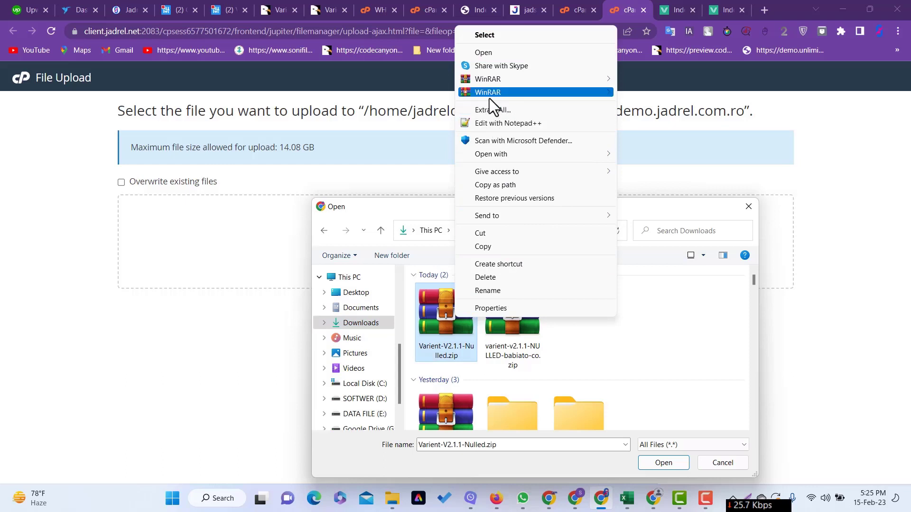
- Extract Varient-V2.1.1-Nulled with WinRAR, repack varient-v2.1.1 as a ZIP, and choose it for upload
mouse_move(489, 99)
click(688, 137)
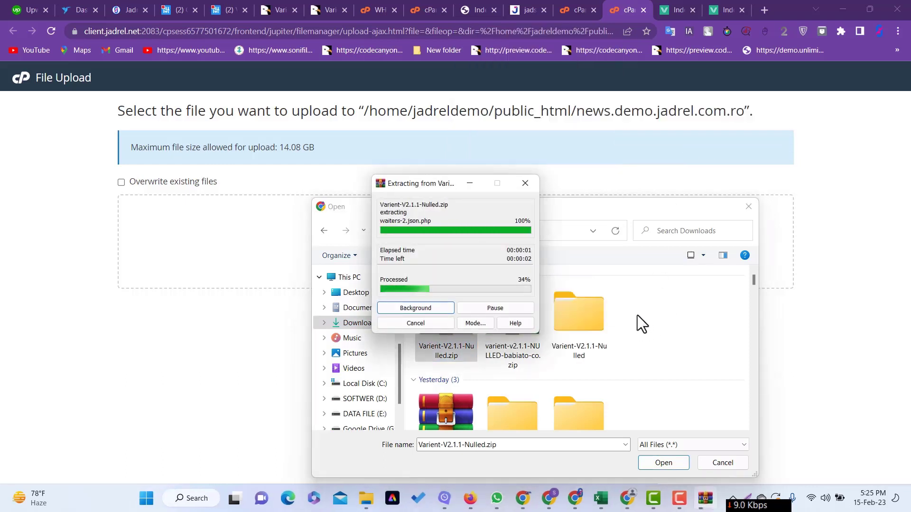
double_click(579, 313)
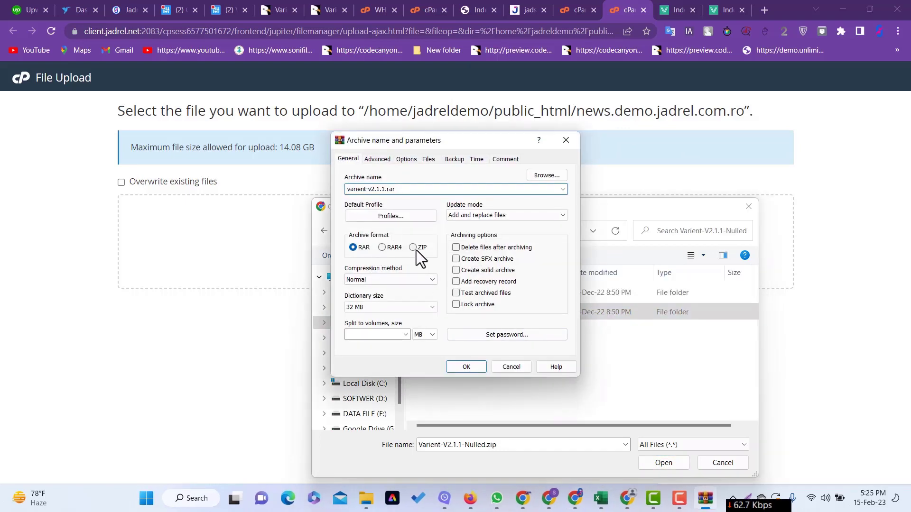
click(417, 248)
click(465, 367)
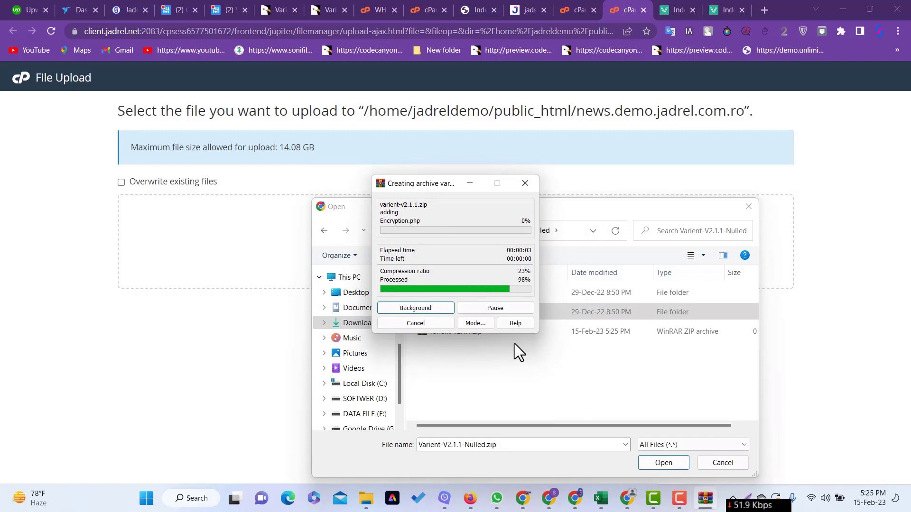
click(467, 335)
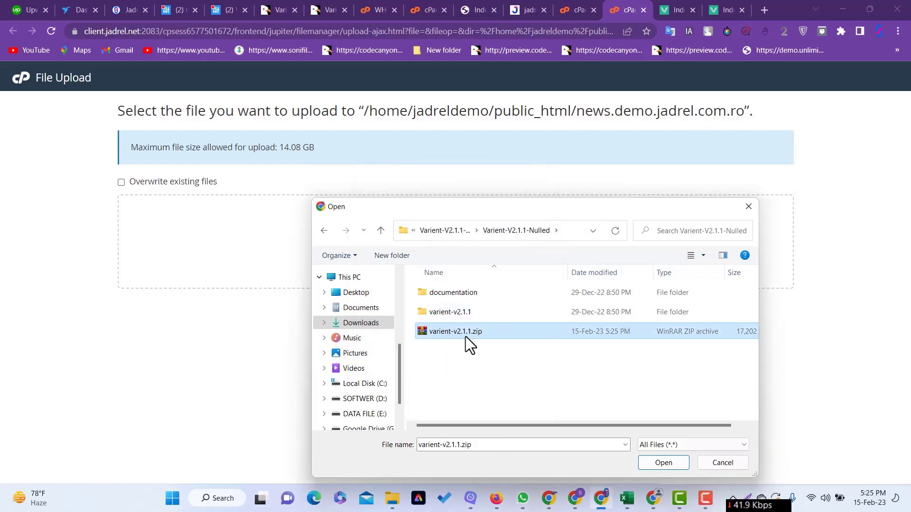
- Upload varient-v2.1.1.zip (16.8 MB) and go back to the news.demo.jadrel.com.ro folder
click(664, 464)
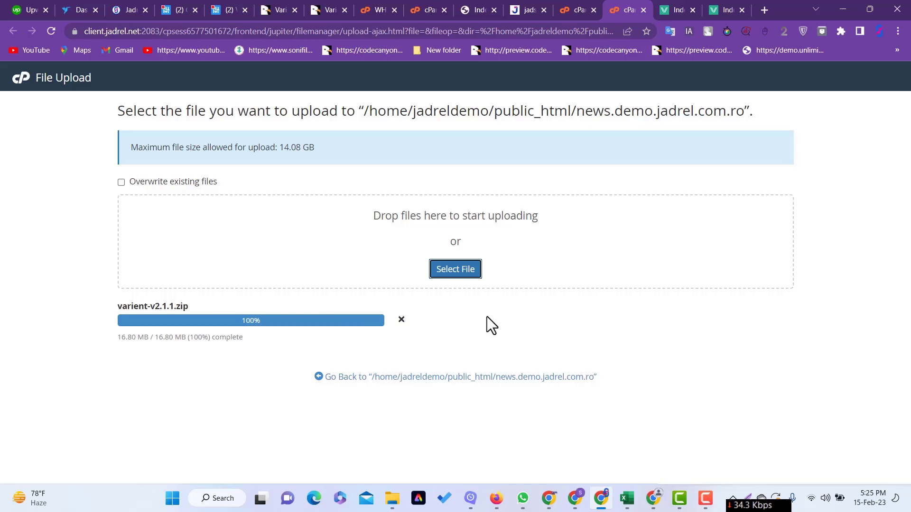
click(455, 378)
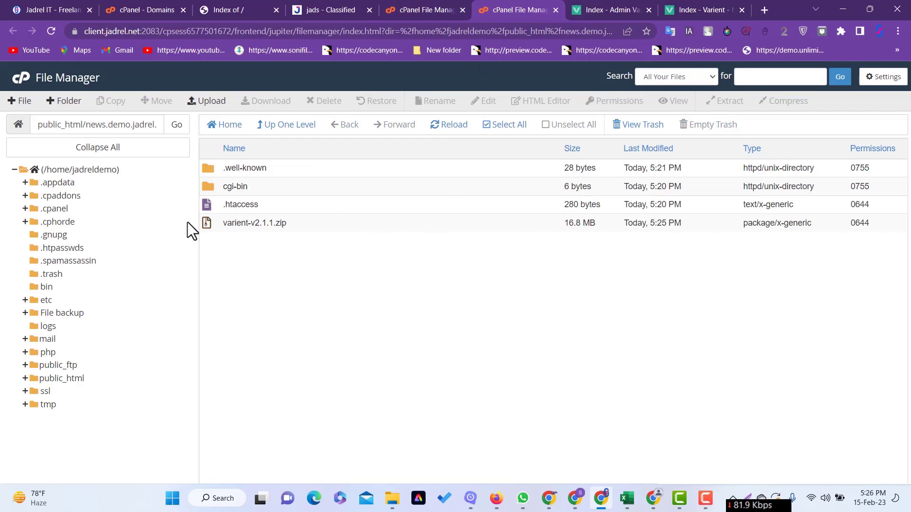
- Extract varient-v2.1.1.zip into news.demo.jadrel.com.ro and reload the listing to show the new folder
click(209, 223)
right_click(209, 225)
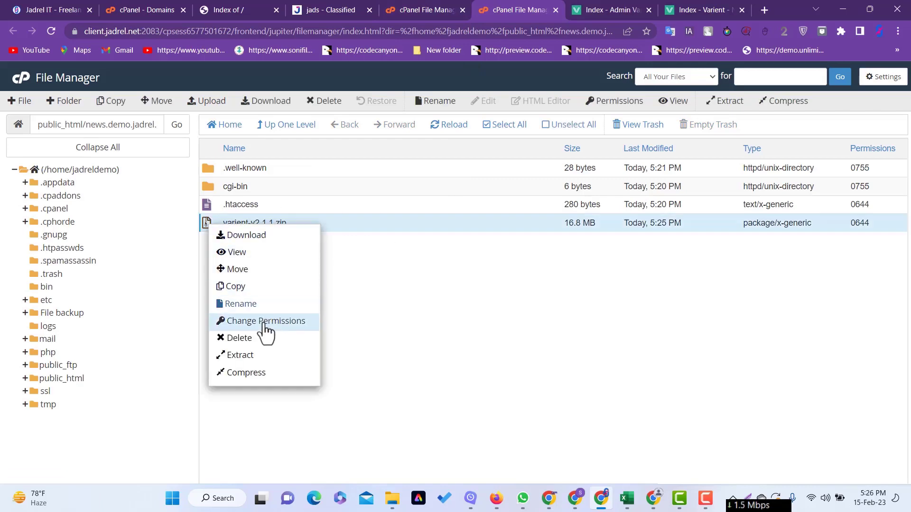
click(255, 361)
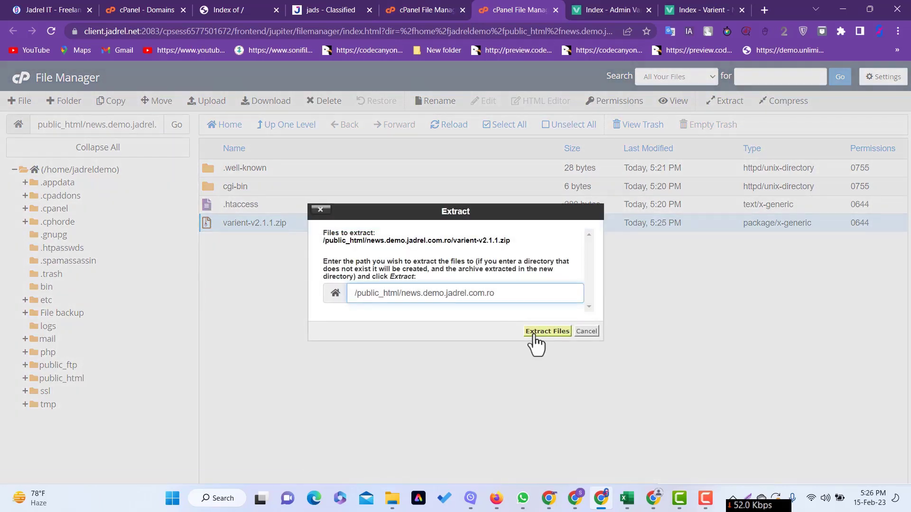
click(540, 336)
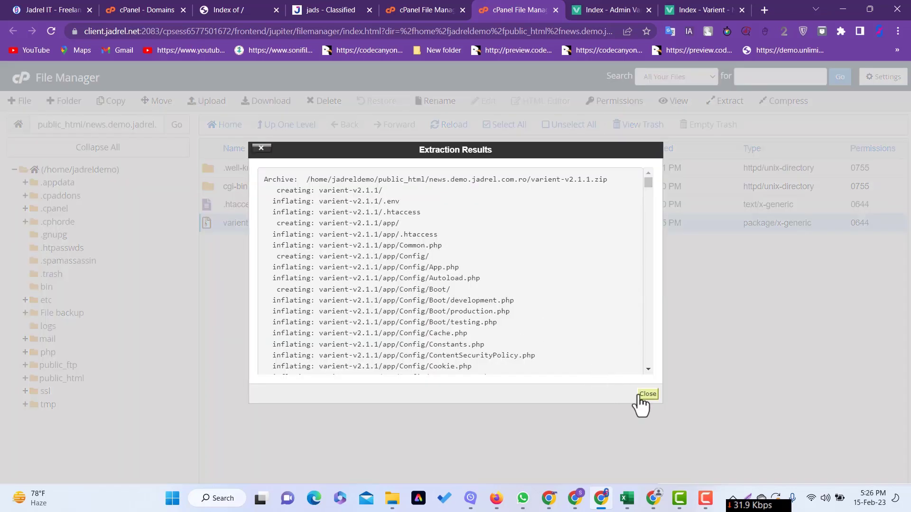
click(647, 394)
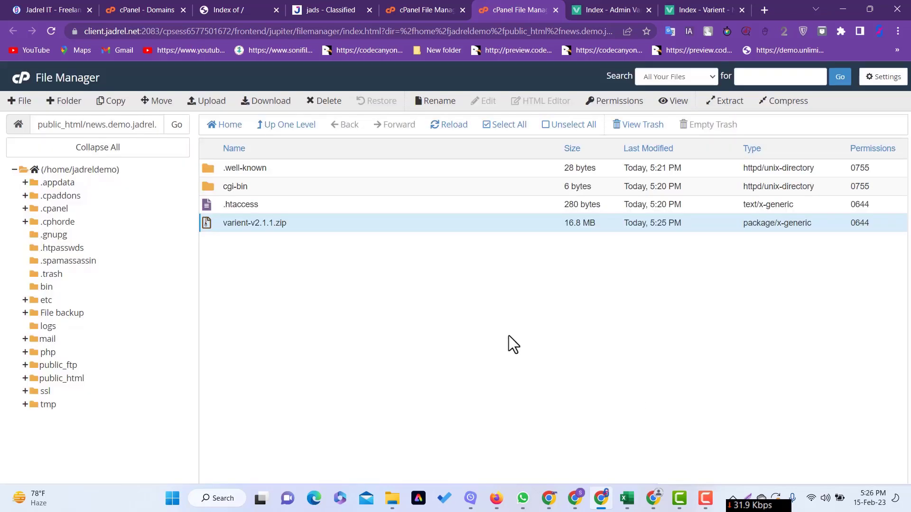
click(506, 124)
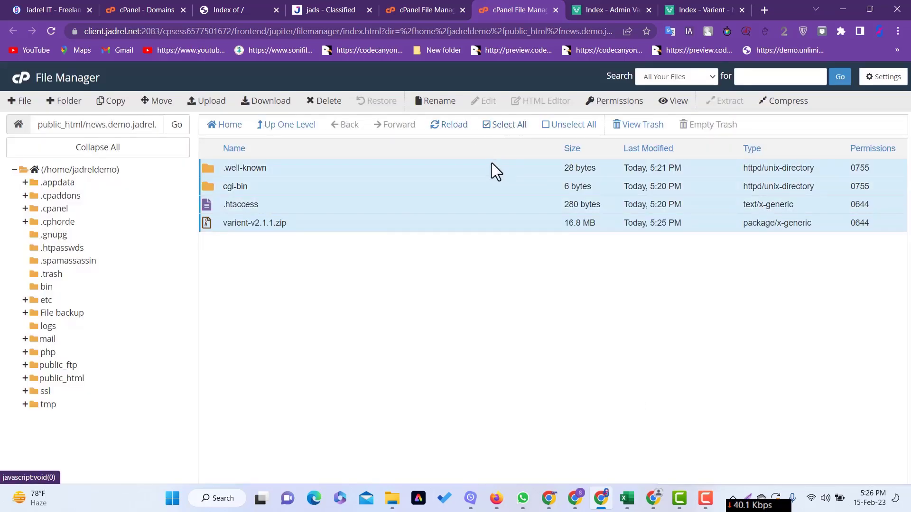
click(453, 126)
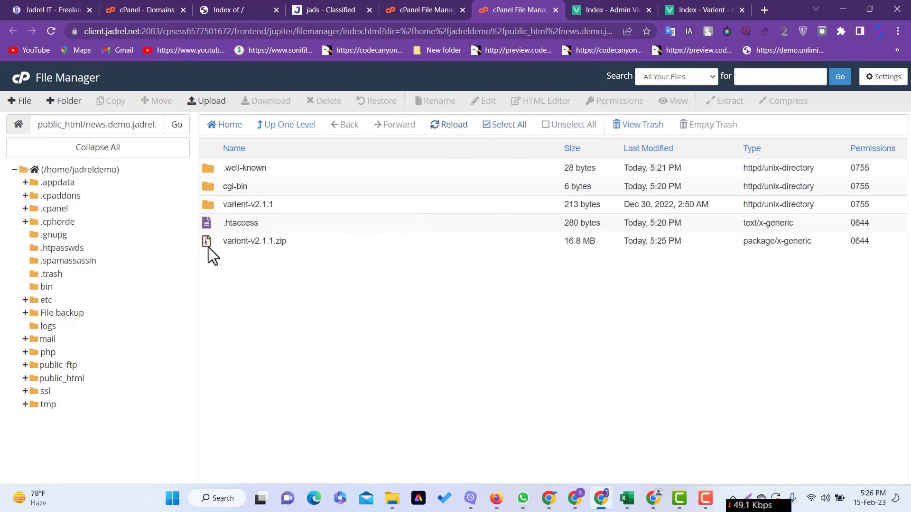
- Open the varient-v2.1.1 folder, select all its files, then reload news.demo.jadrel.com.ro
double_click(215, 204)
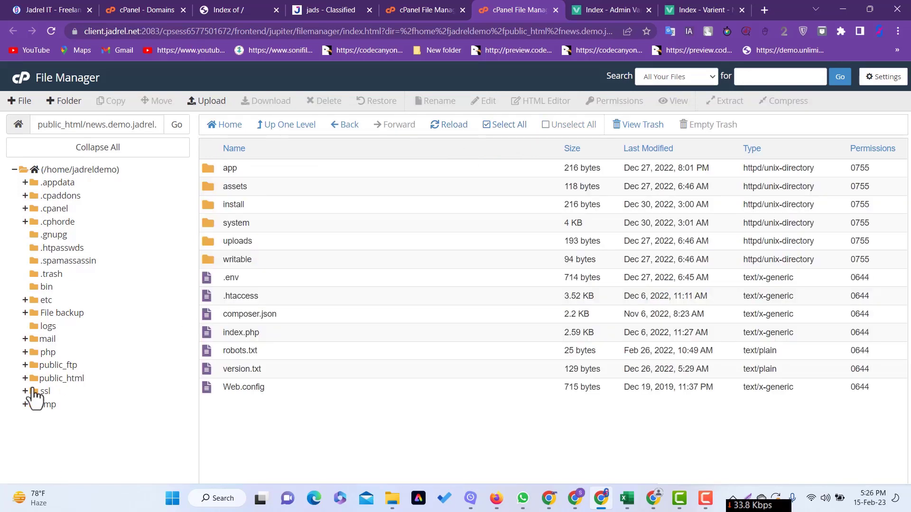
scroll(160, 290, down, 10)
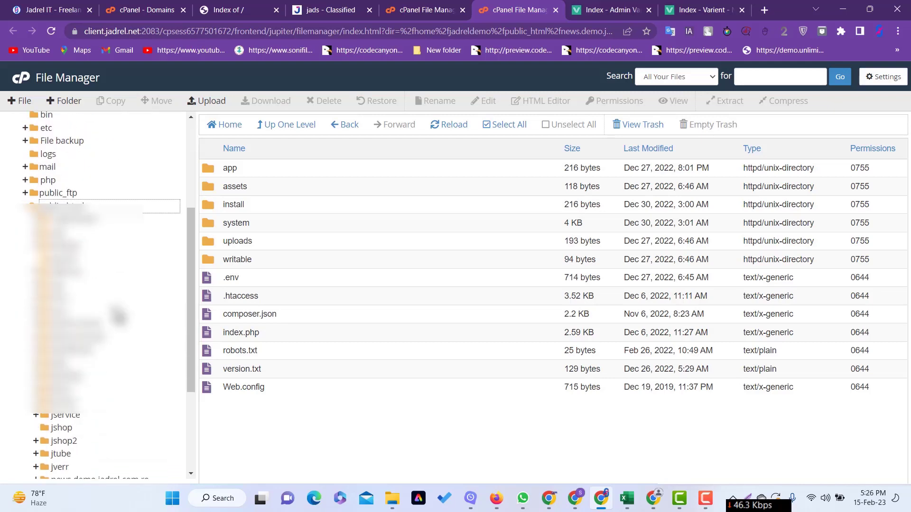
scroll(133, 337, down, 1)
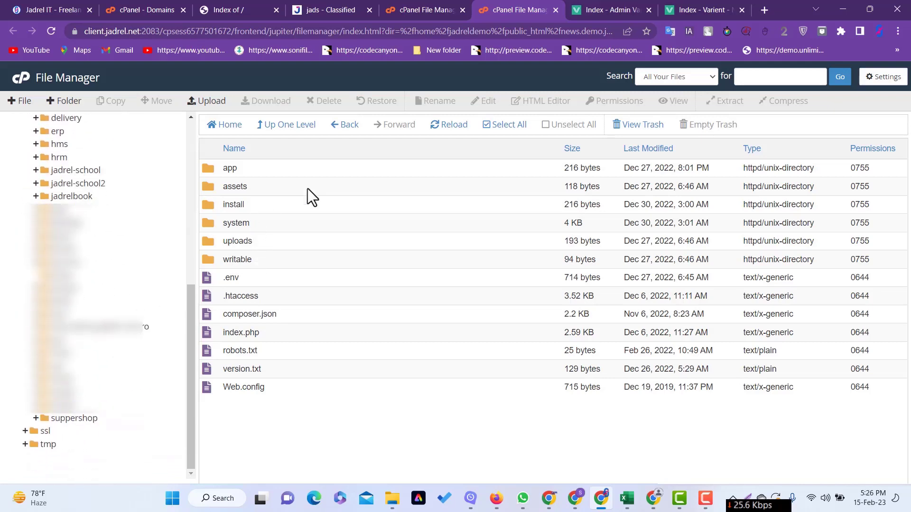
click(504, 126)
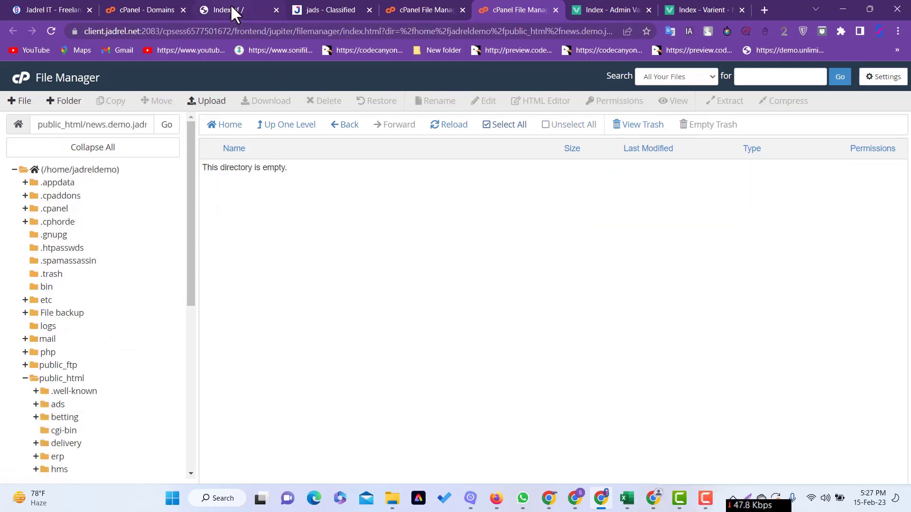
click(229, 6)
click(52, 30)
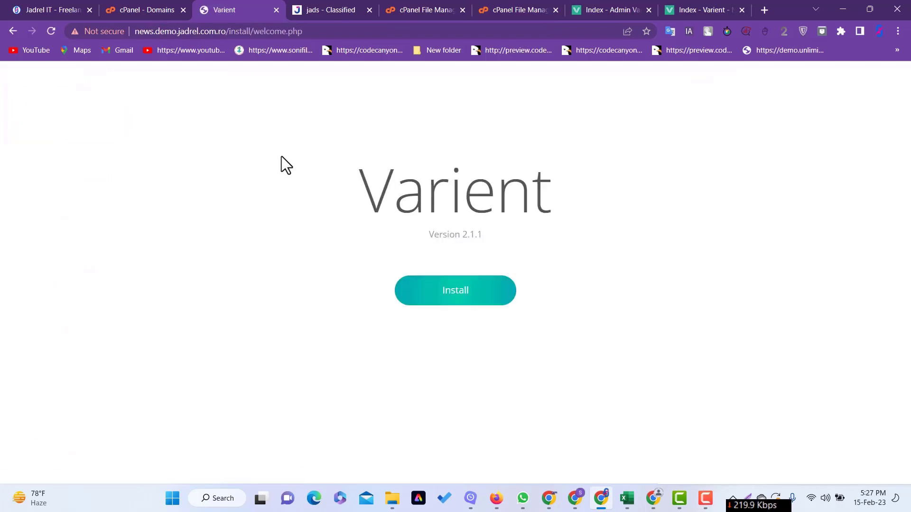
- Start the Varient installation and submit a pasted license code
click(464, 295)
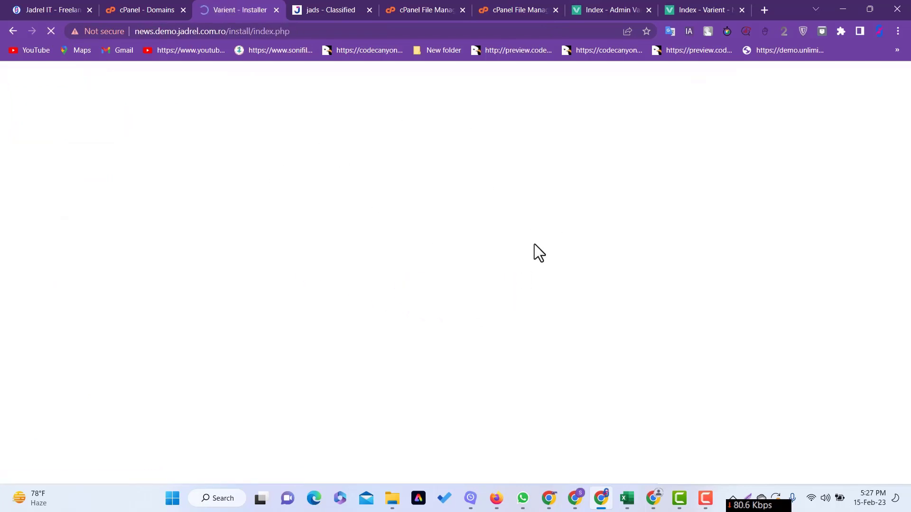
scroll(453, 260, down, 4)
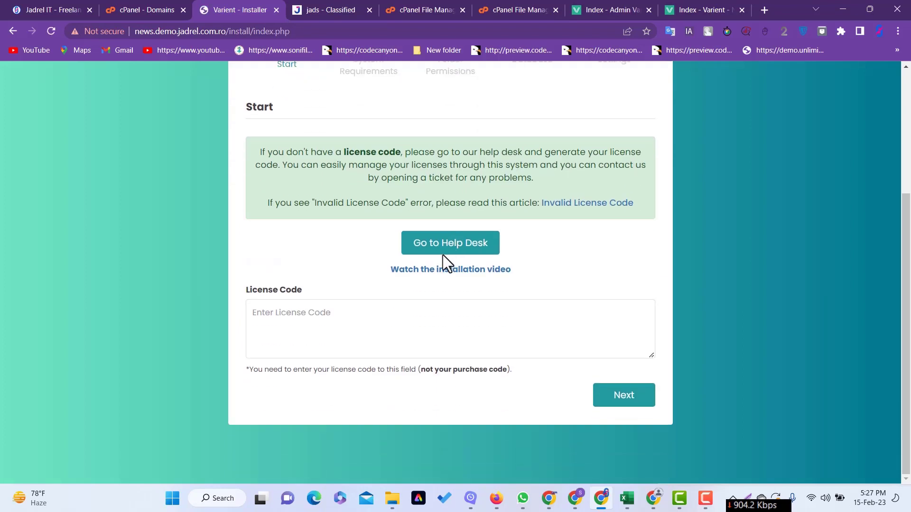
click(291, 335)
right_click(288, 343)
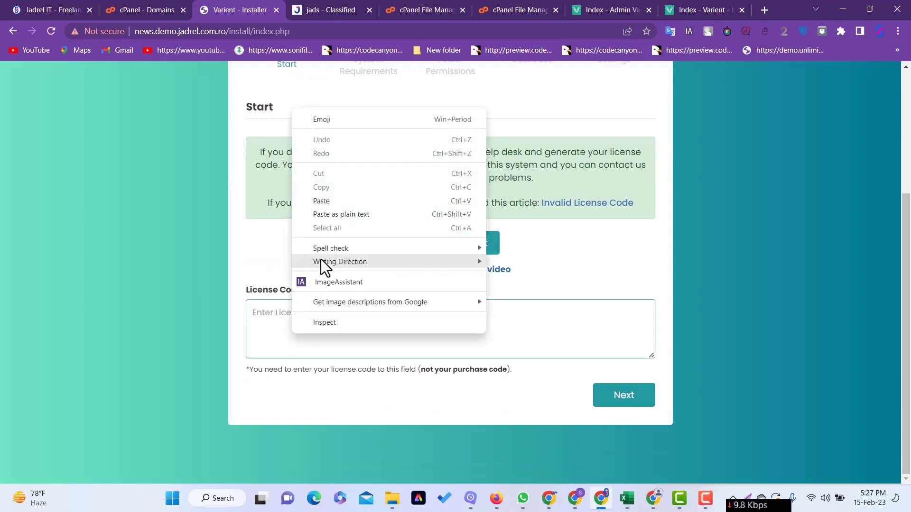
click(325, 201)
click(620, 399)
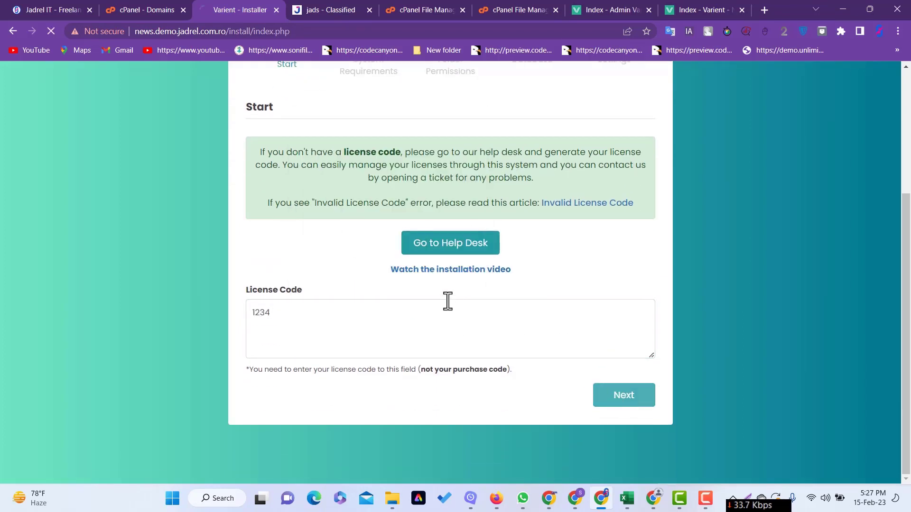
- Confirm the system requirements and folder permissions checks pass, continuing to database setup
scroll(469, 291, down, 1)
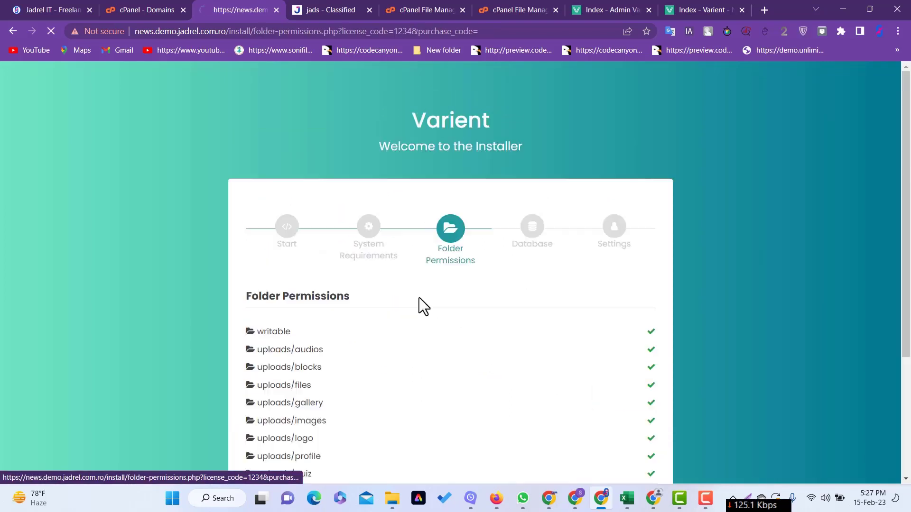
scroll(403, 252, down, 3)
click(597, 388)
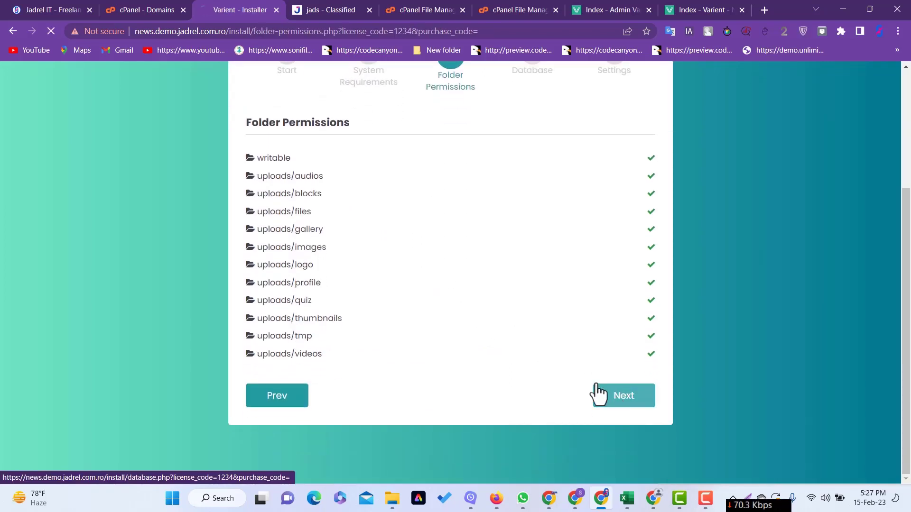
- Go from the installer to the cPanel home page and open MySQL Databases
scroll(341, 285, down, 2)
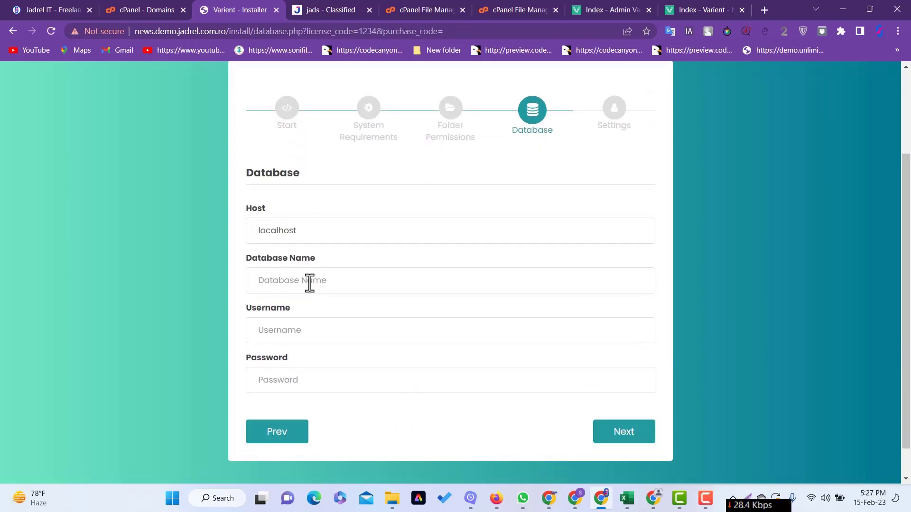
click(519, 6)
click(424, 6)
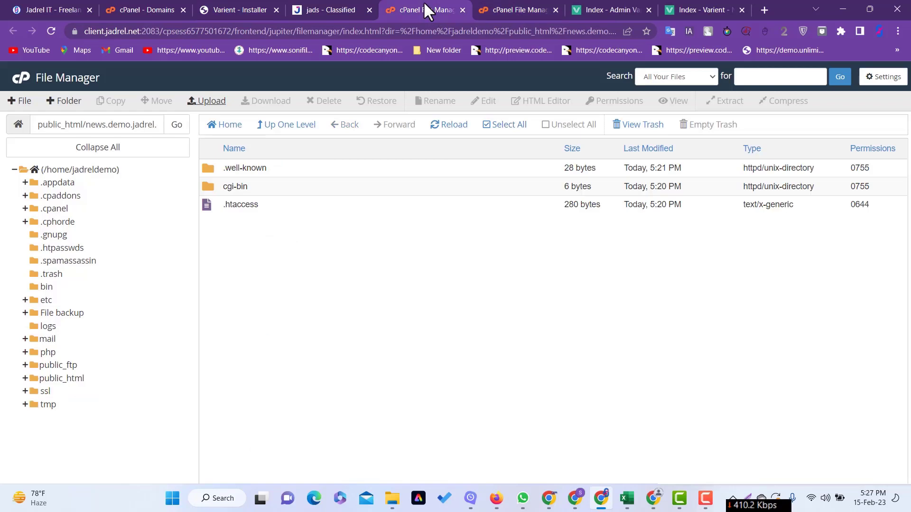
click(20, 79)
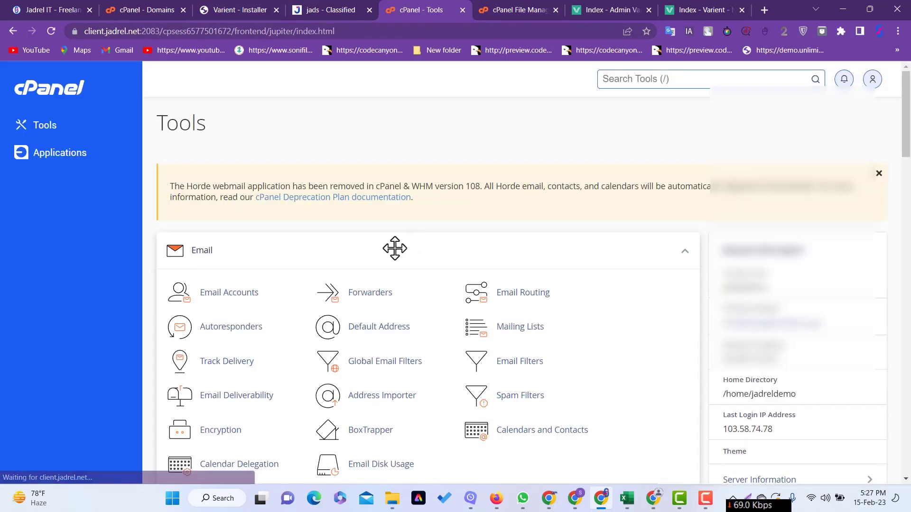
scroll(302, 309, down, 7)
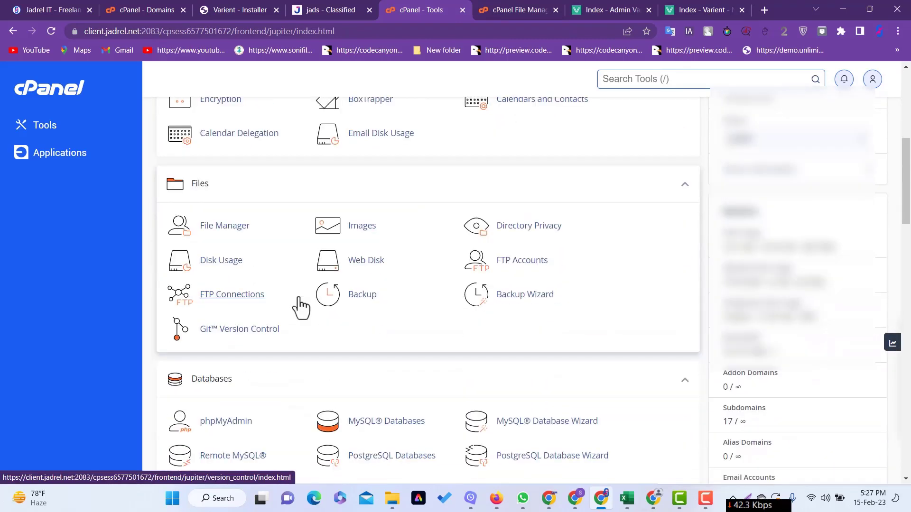
scroll(294, 220, down, 3)
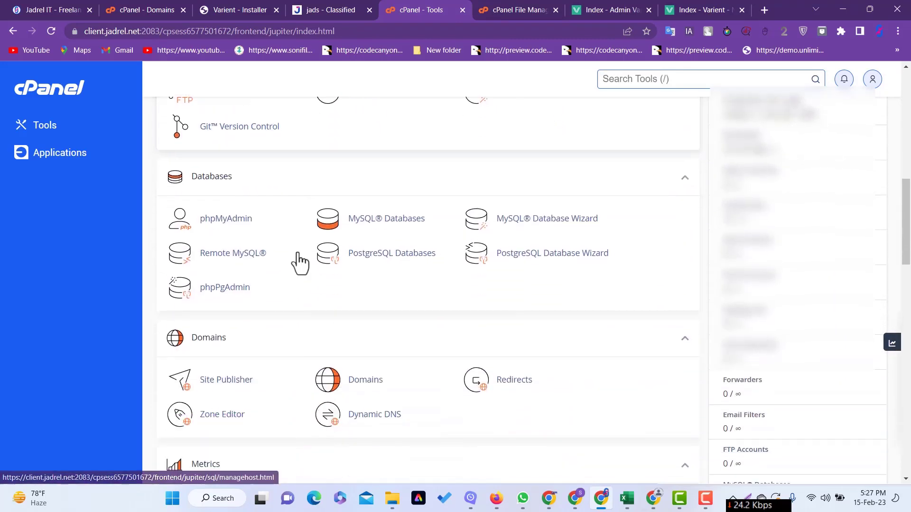
click(384, 232)
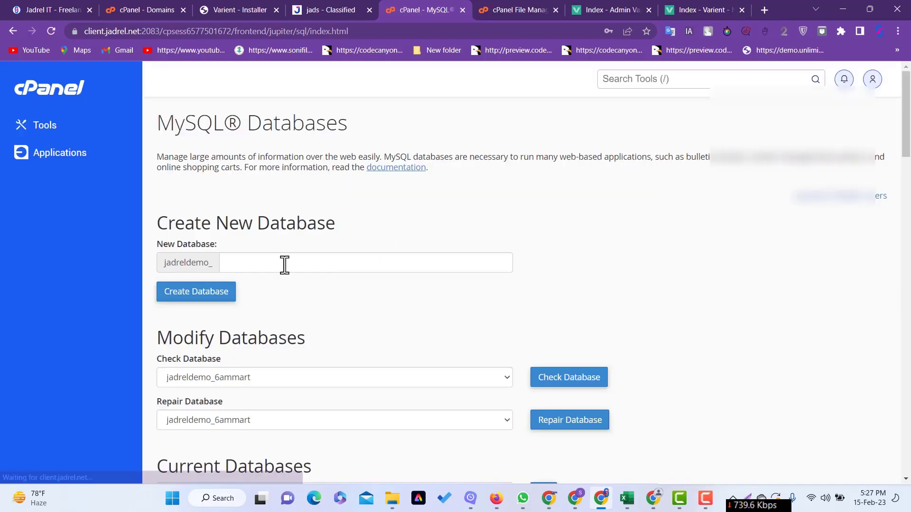
- Create a database named varient (jadreldemo_varient), copying the name first
click(285, 264)
text(varient)
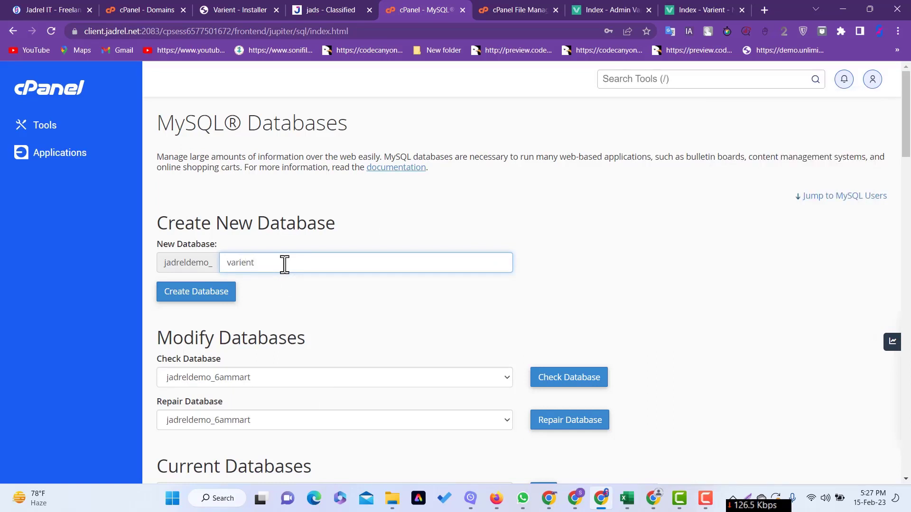
drag(284, 265, 209, 272)
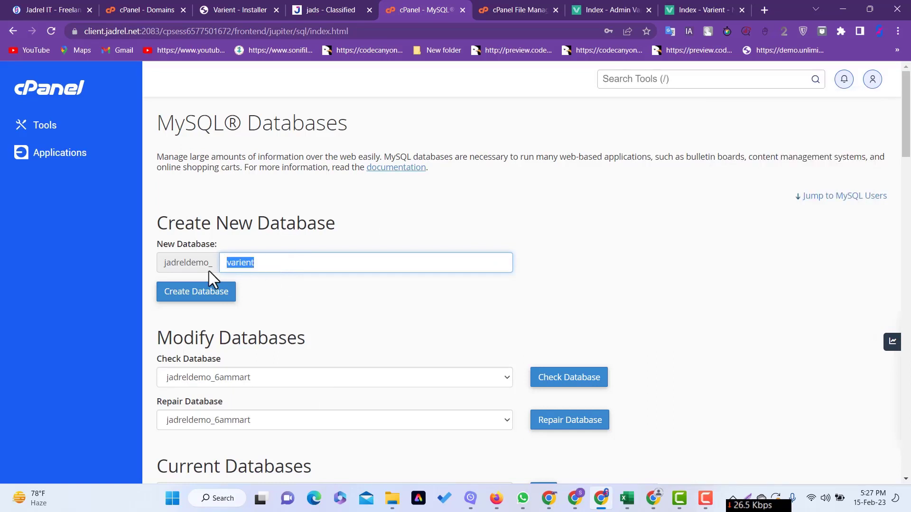
right_click(245, 264)
click(274, 82)
click(194, 291)
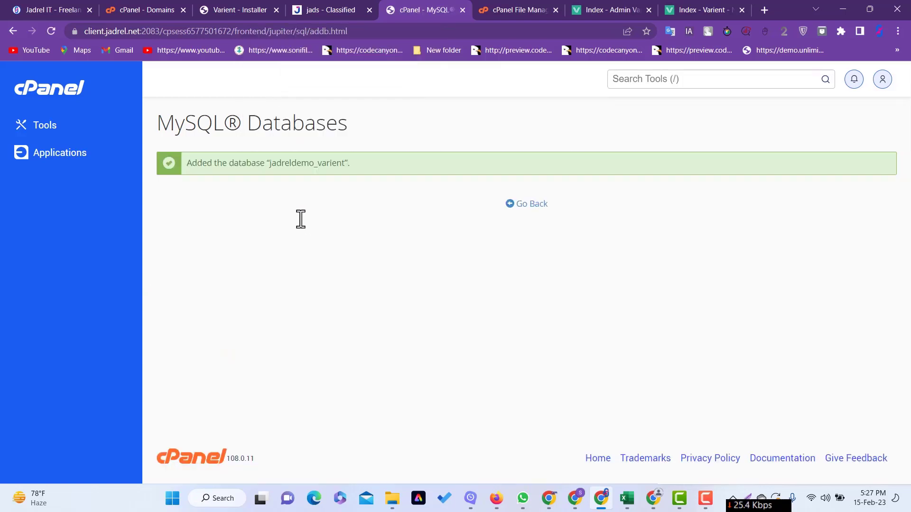
click(530, 205)
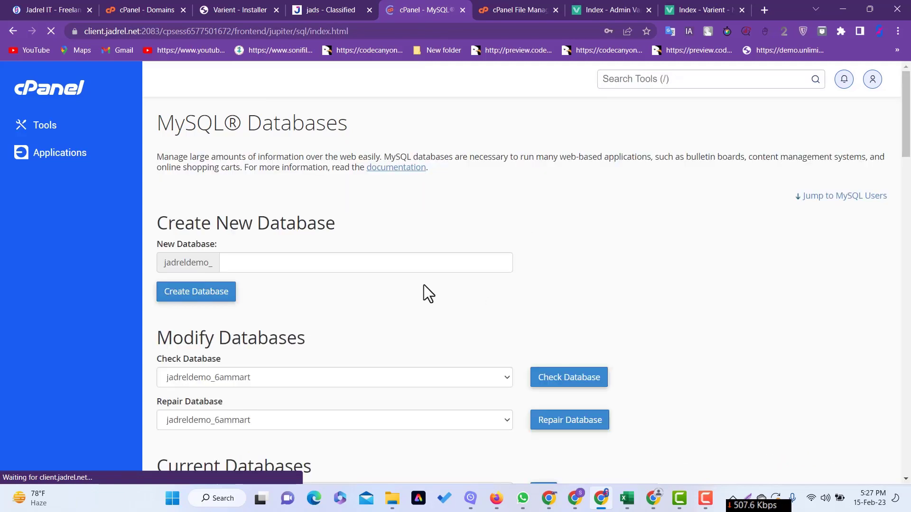
- Enter varient as the new MySQL user's username
scroll(424, 284, down, 7)
scroll(312, 303, down, 10)
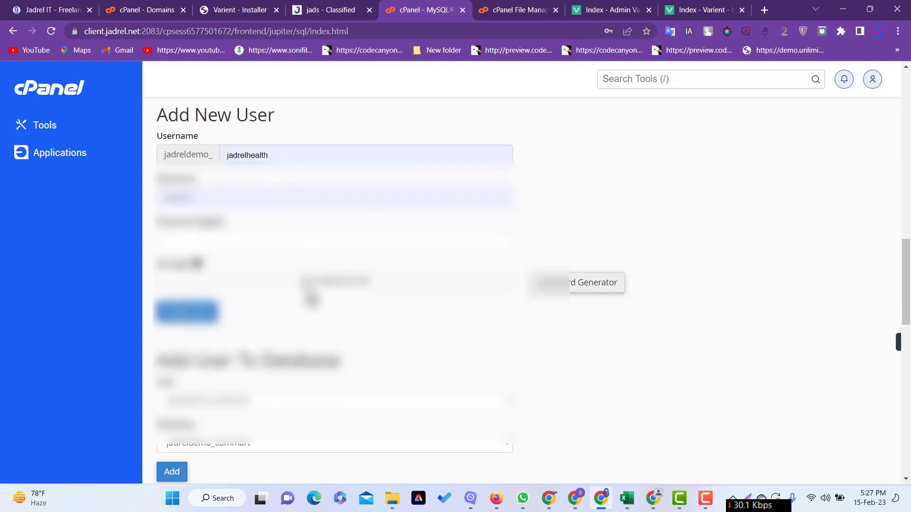
click(254, 152)
double_click(254, 152)
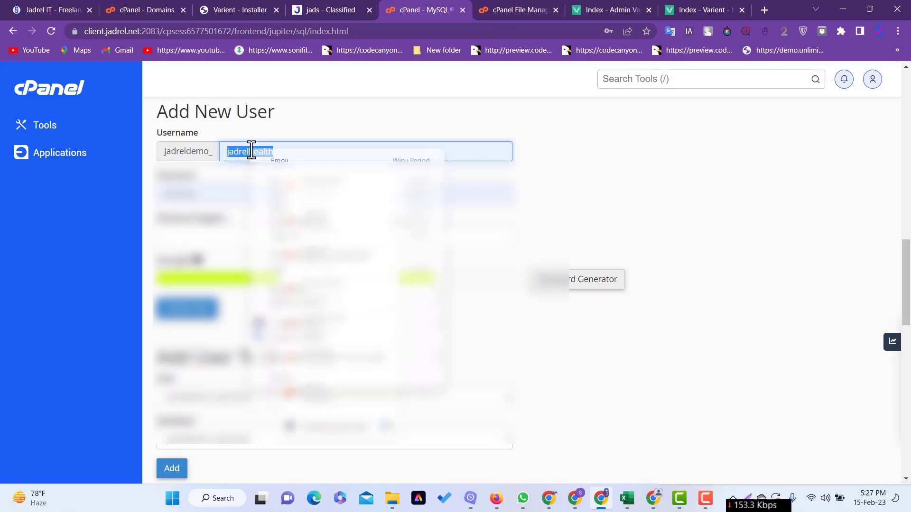
click(309, 214)
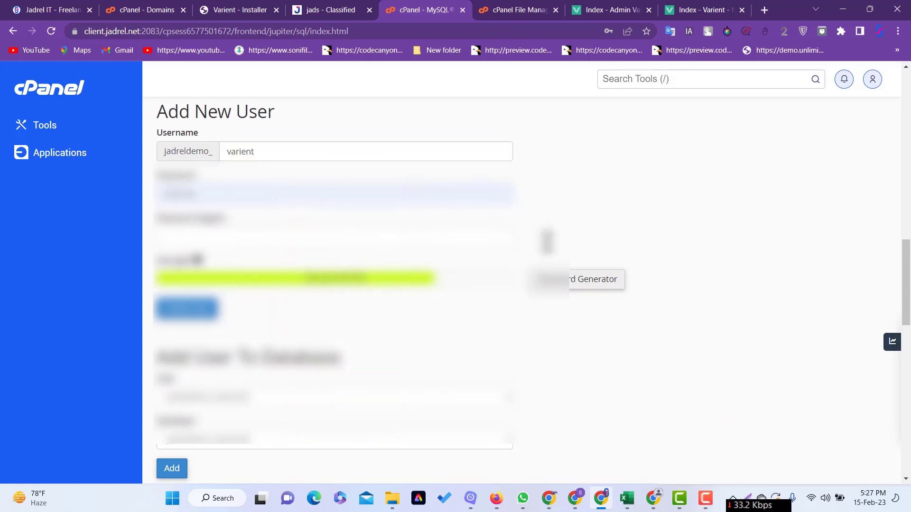
- Generate and copy a strong password, then create the jadreldemo_varient MySQL user
click(574, 285)
drag(417, 234, 362, 236)
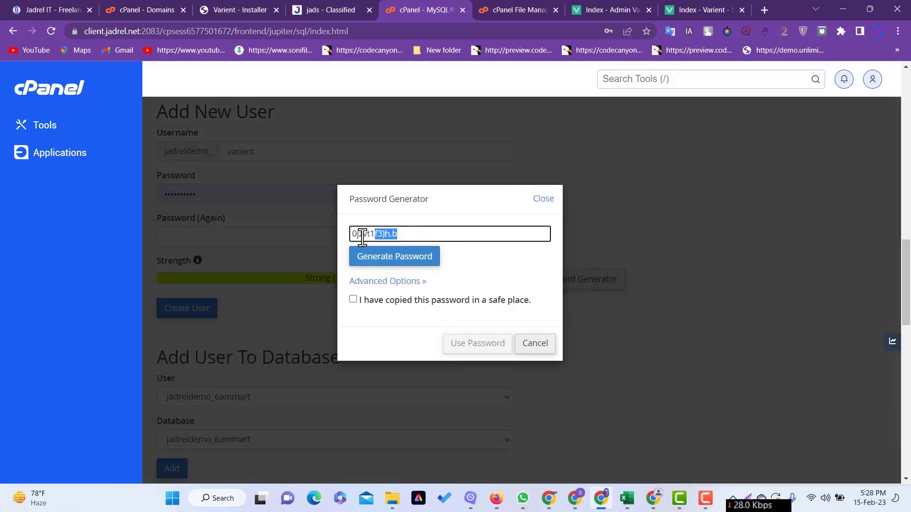
click(396, 261)
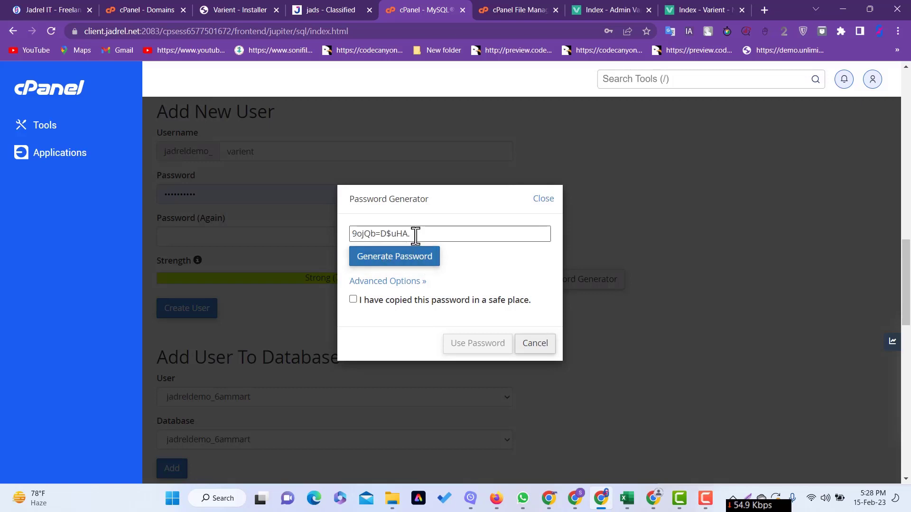
click(406, 260)
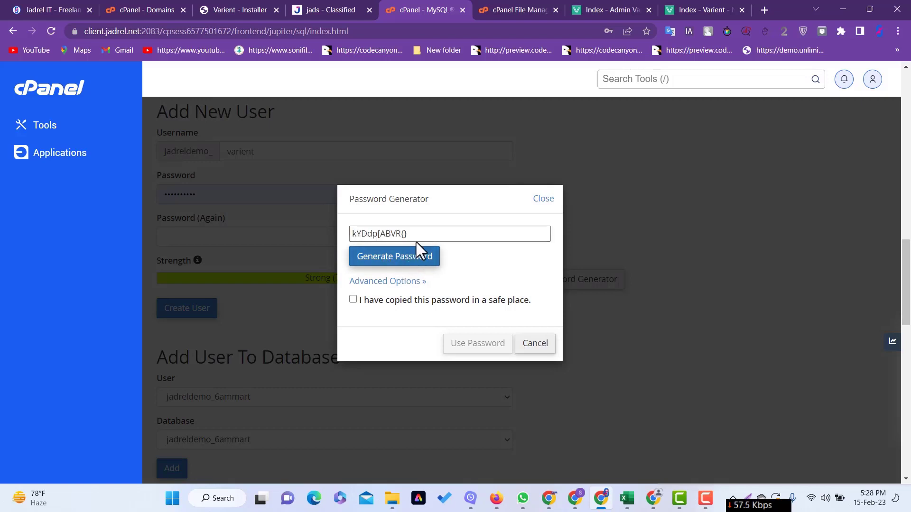
triple_click(408, 234)
right_click(411, 230)
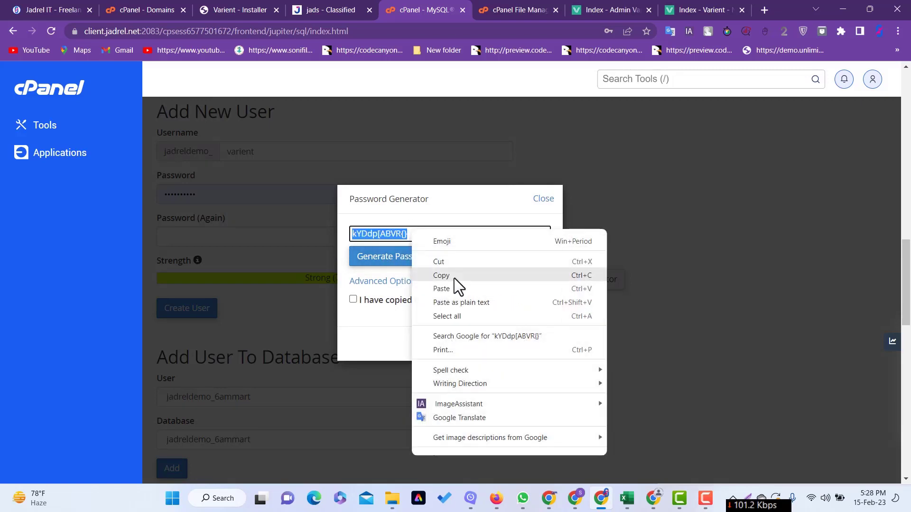
click(454, 275)
click(374, 306)
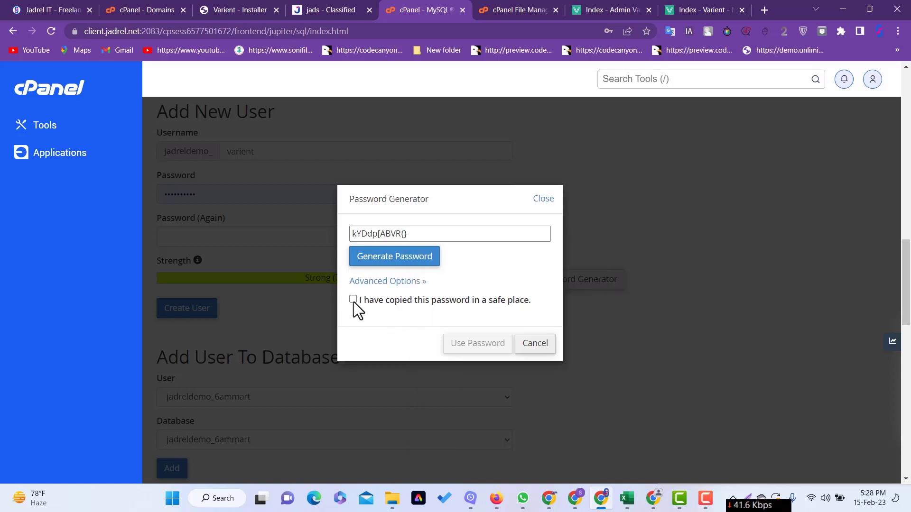
click(472, 342)
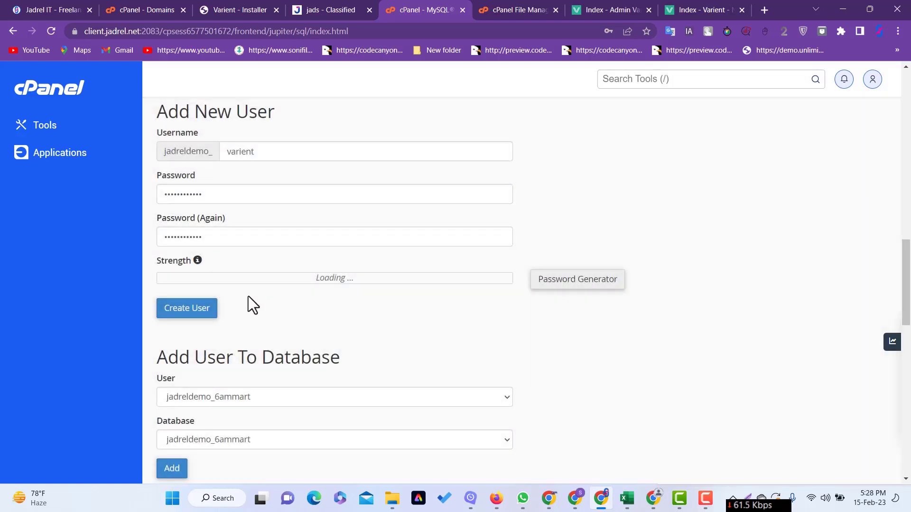
click(192, 309)
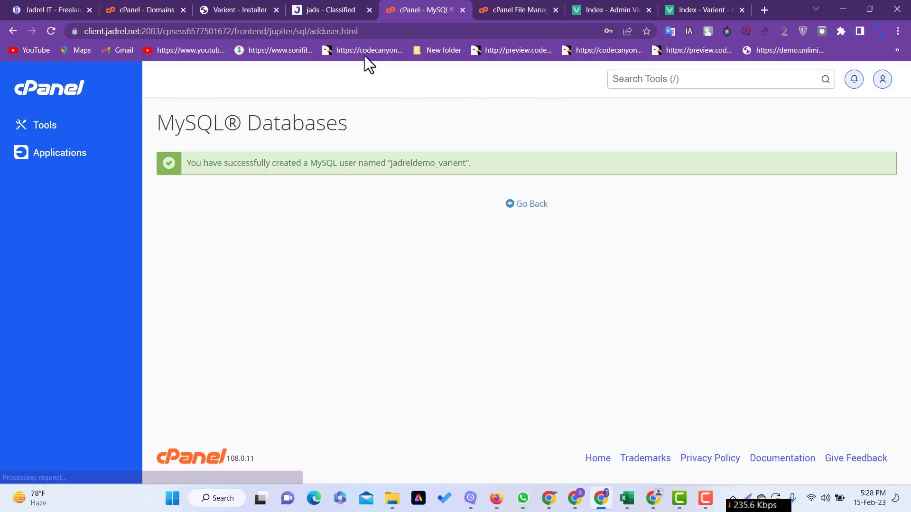
- Paste the copied user password into the Varient installer's database Password field
click(239, 4)
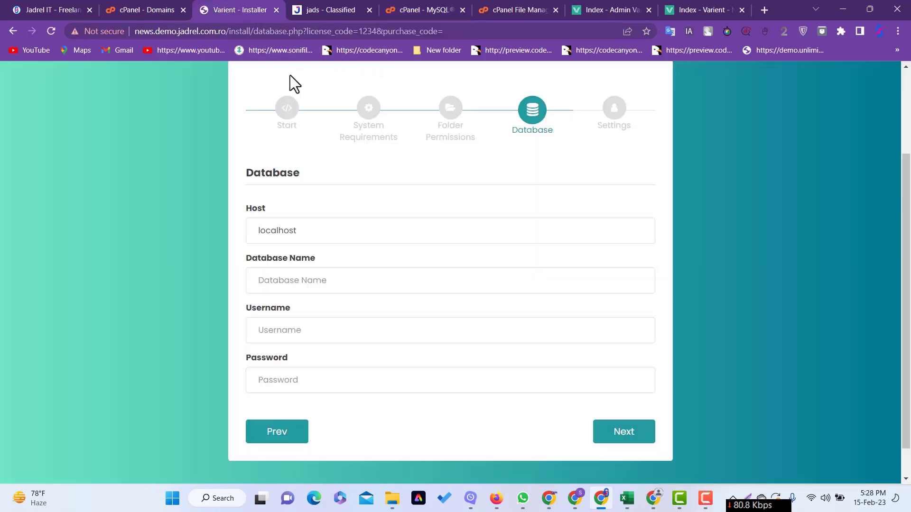
click(299, 382)
right_click(300, 384)
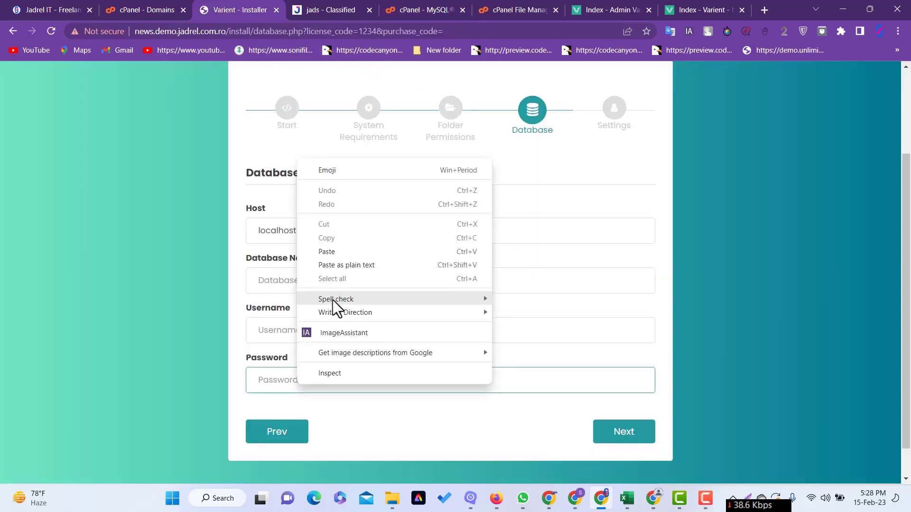
click(334, 254)
click(464, 259)
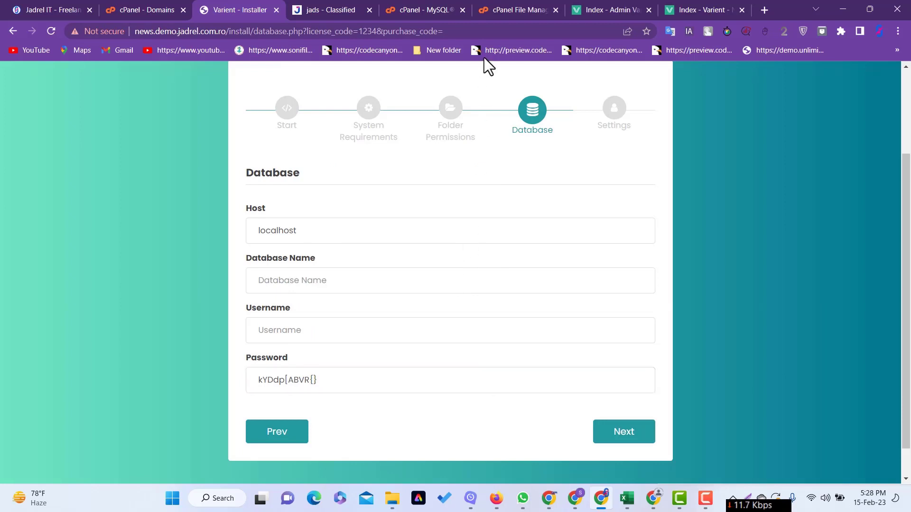
click(430, 7)
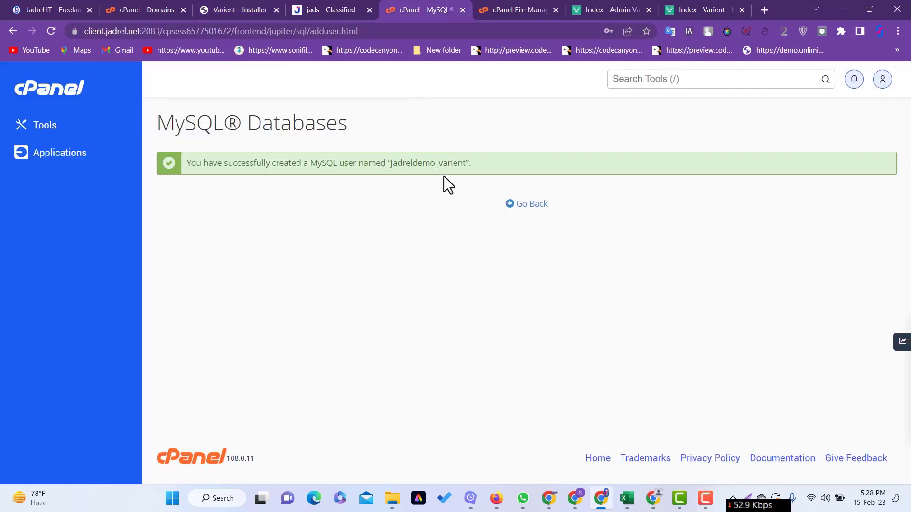
- Add user jadreldemo_varient to database jadreldemo_varient with ALL PRIVILEGES
click(522, 205)
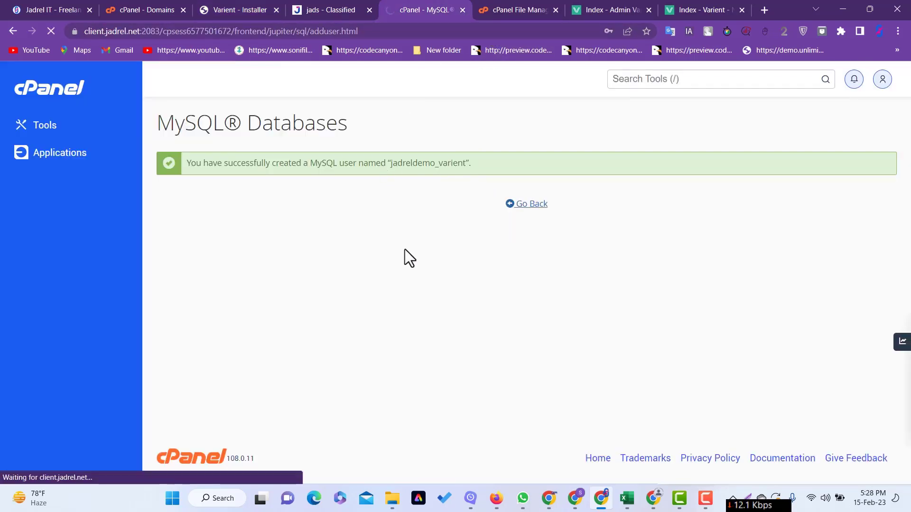
scroll(306, 256, down, 7)
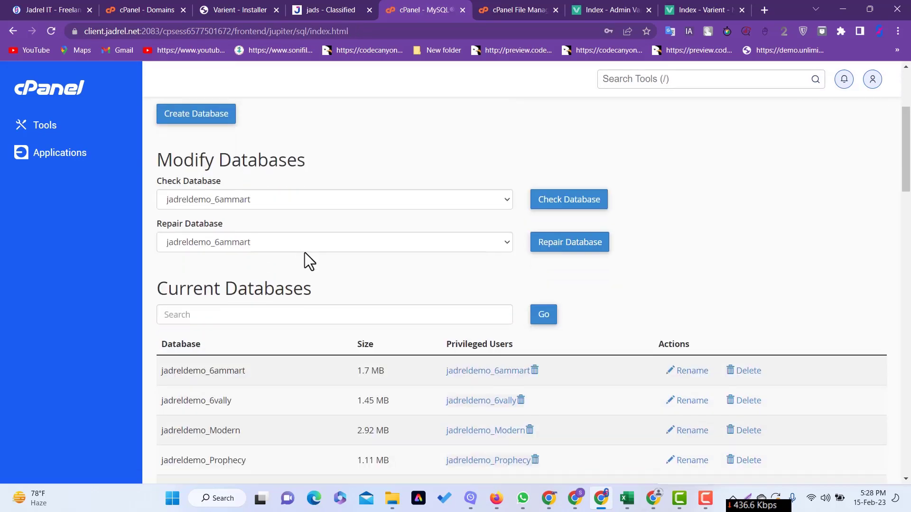
scroll(309, 257, down, 15)
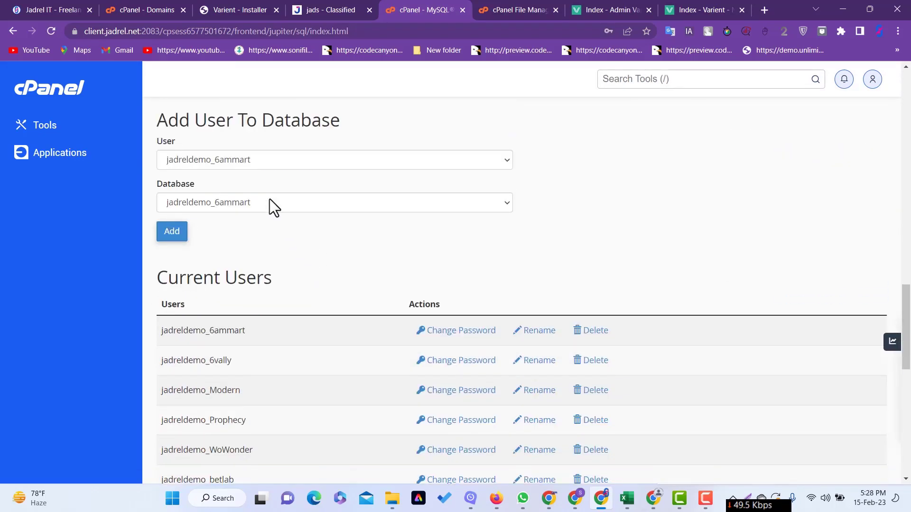
click(263, 167)
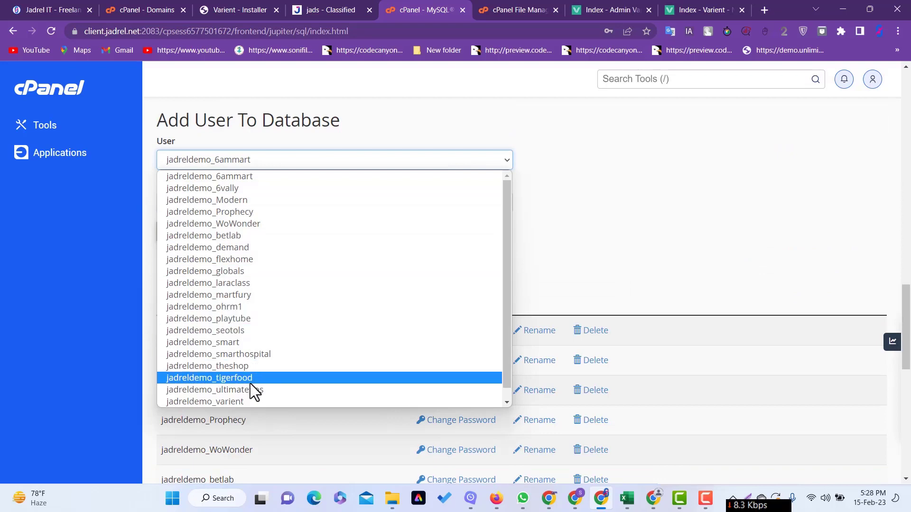
click(251, 401)
click(262, 202)
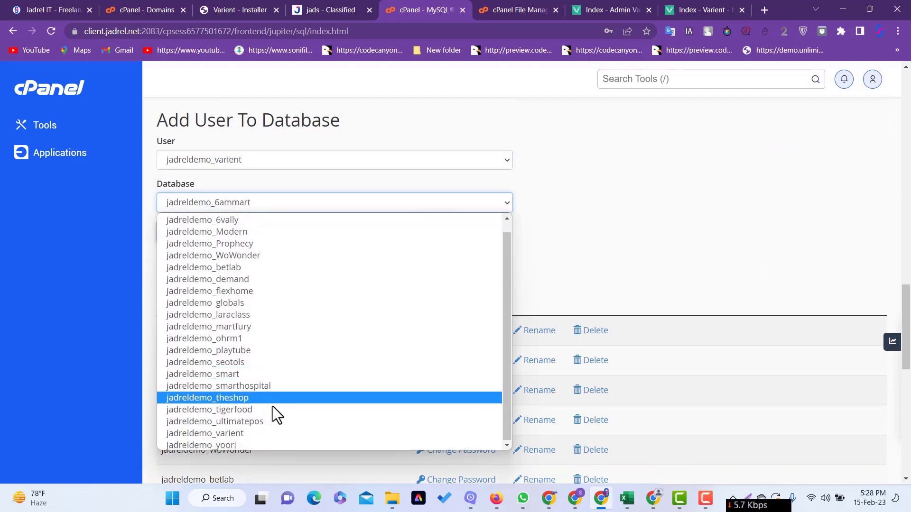
click(261, 433)
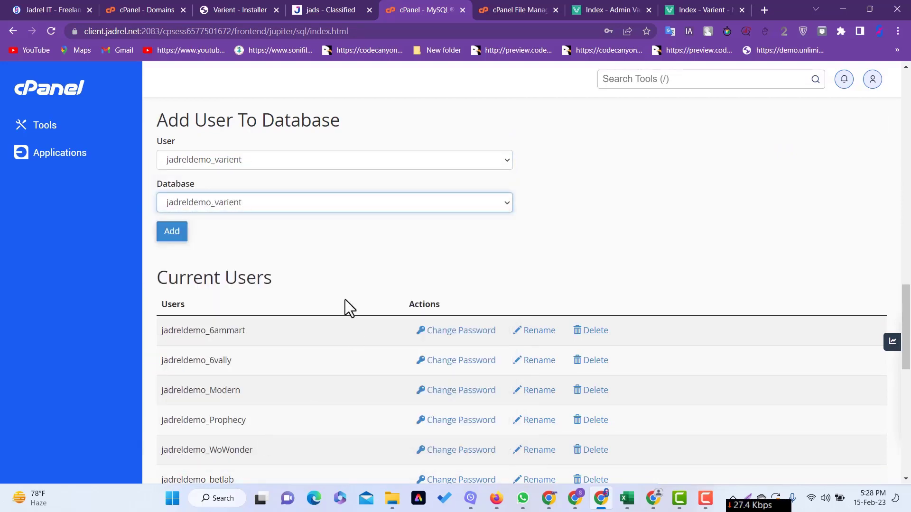
click(182, 239)
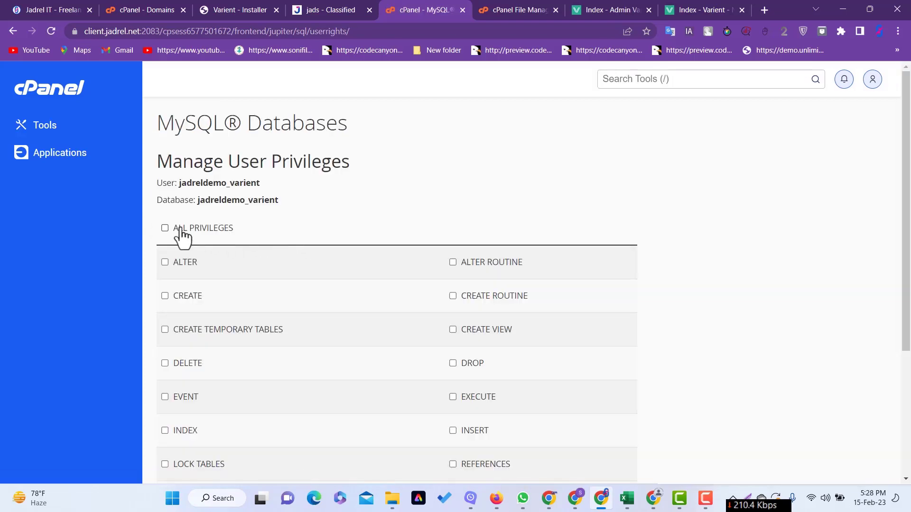
click(181, 229)
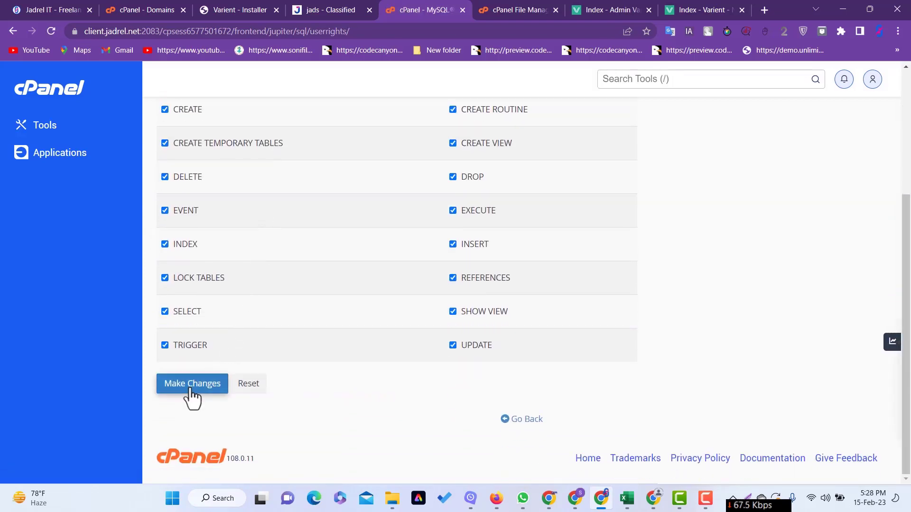
click(192, 388)
- Copy the jadreldemo_varient database name
double_click(247, 202)
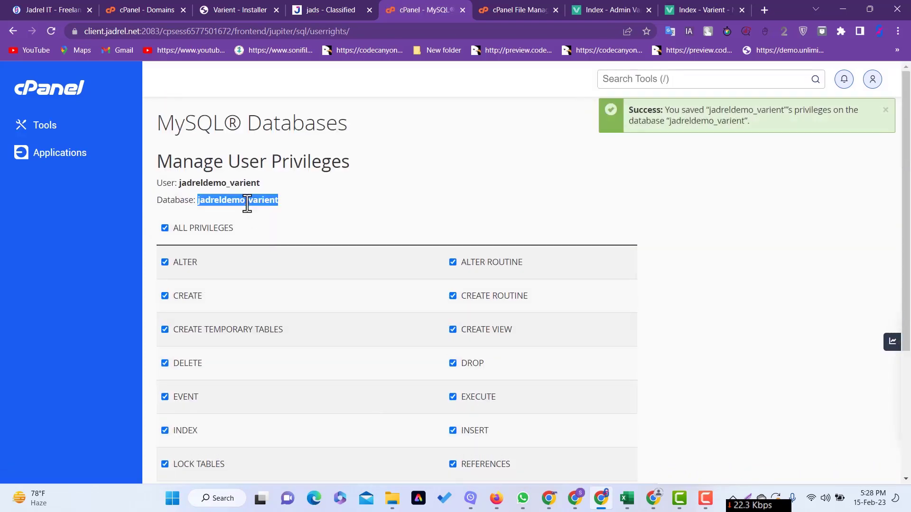
right_click(246, 201)
click(281, 213)
- Paste jadreldemo_varient as both the database username and database name, then submit the database form
click(230, 9)
click(275, 325)
right_click(275, 328)
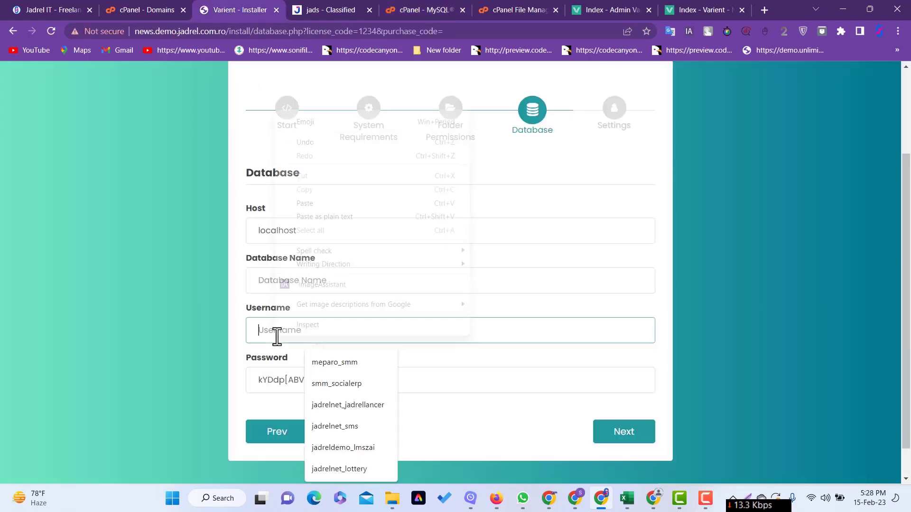
click(301, 203)
click(303, 279)
right_click(278, 280)
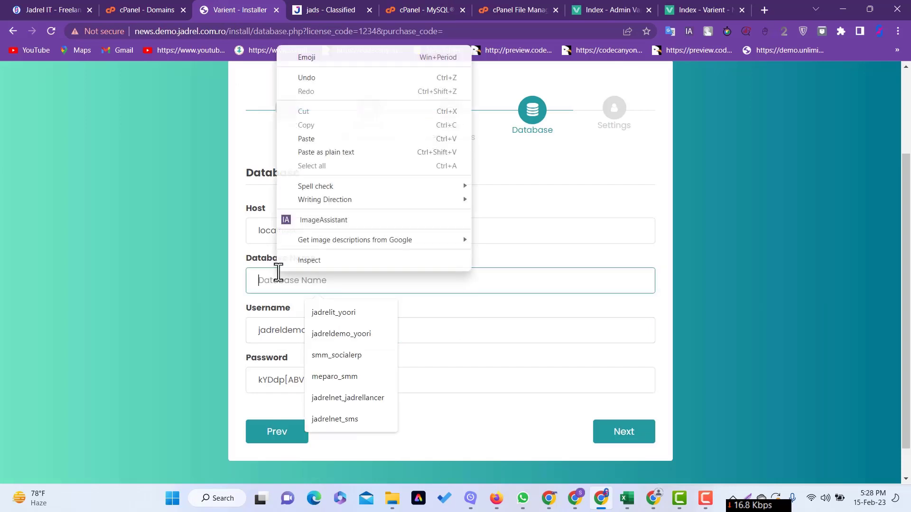
click(314, 143)
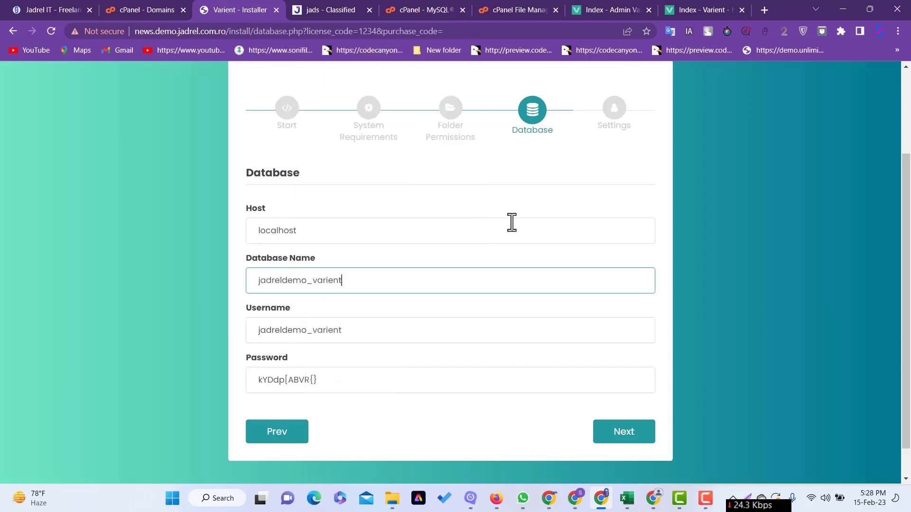
click(506, 254)
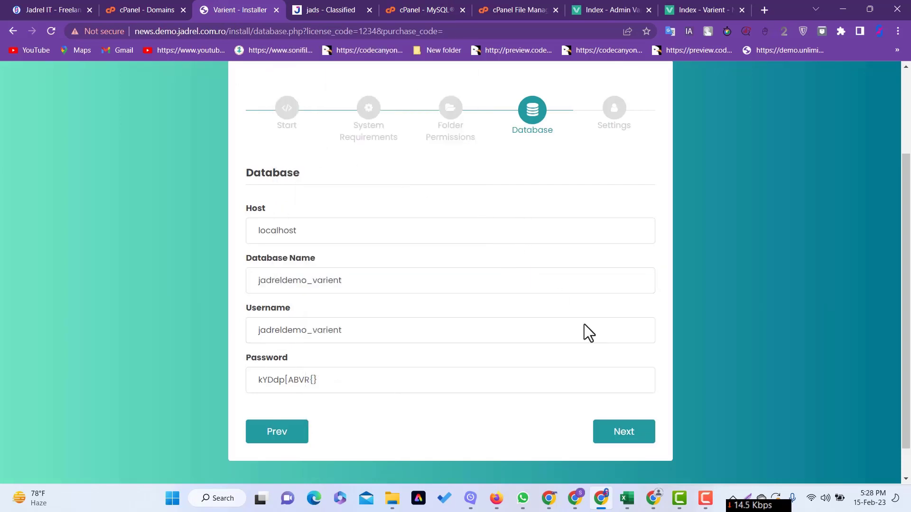
click(629, 443)
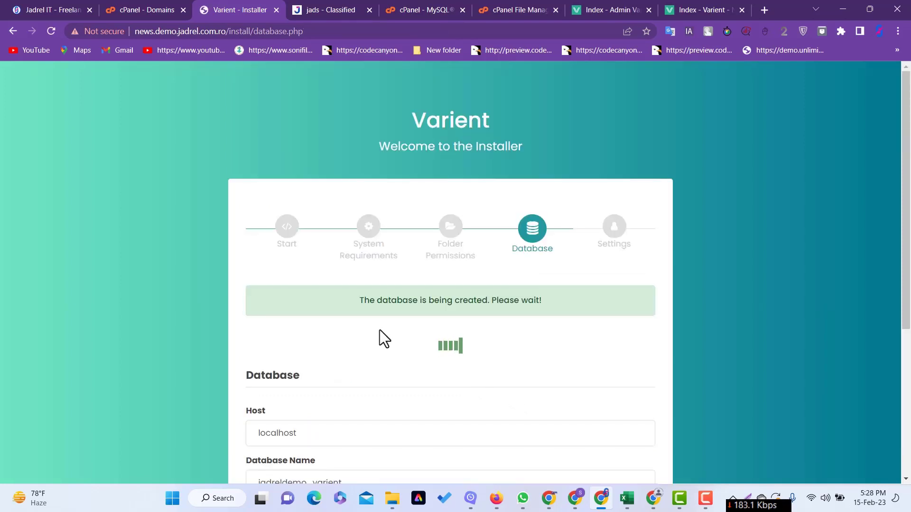
- Choose Africa/Dakar from the Timezone dropdown on the Settings step
scroll(403, 277, down, 3)
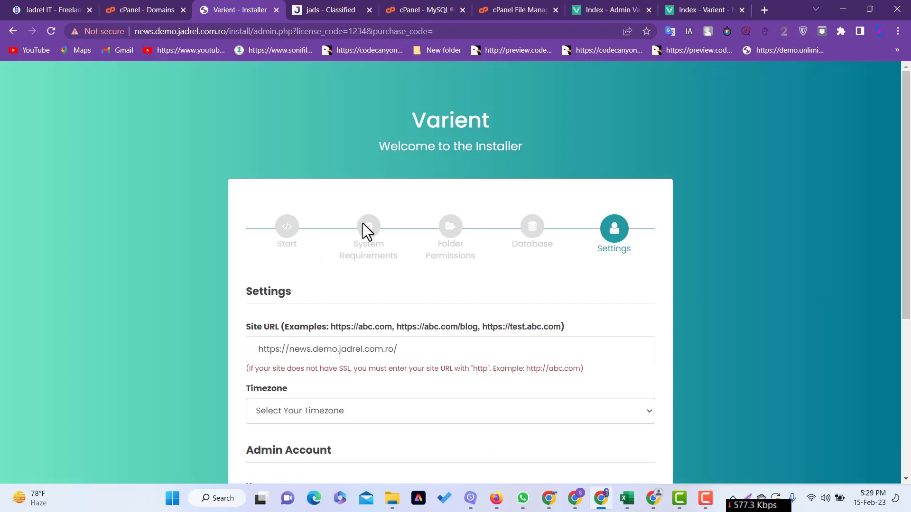
scroll(379, 233, down, 3)
click(337, 233)
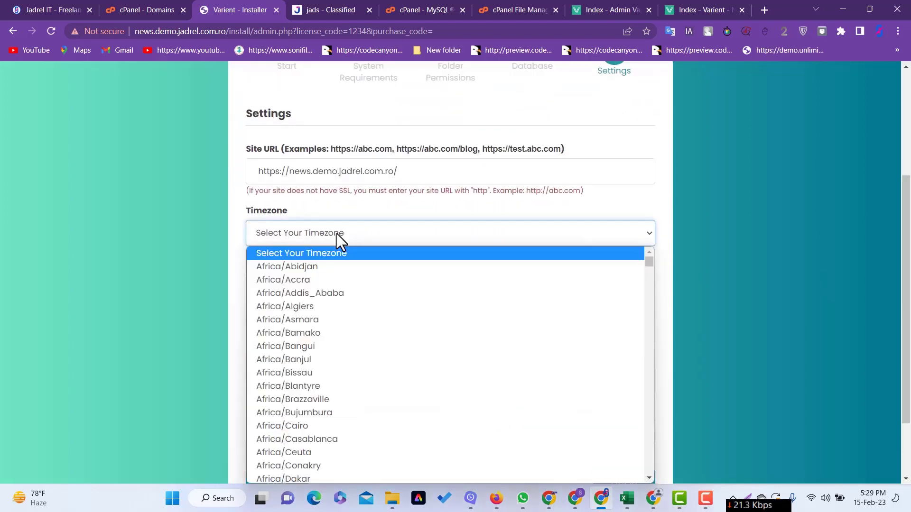
scroll(320, 354, down, 10)
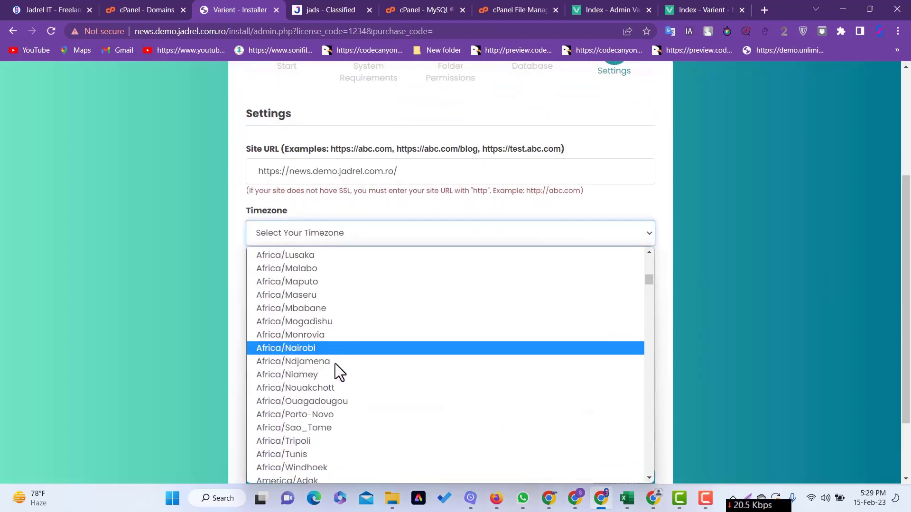
scroll(335, 365, down, 20)
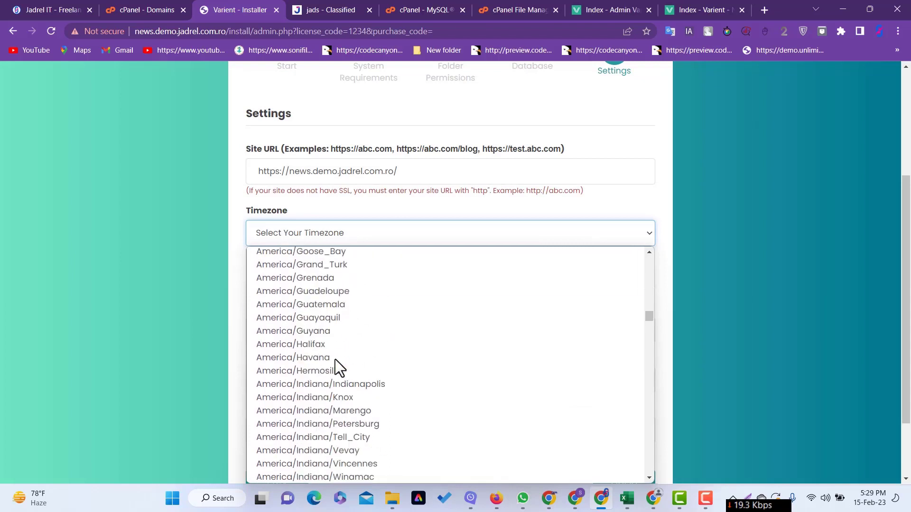
scroll(341, 343, up, 3)
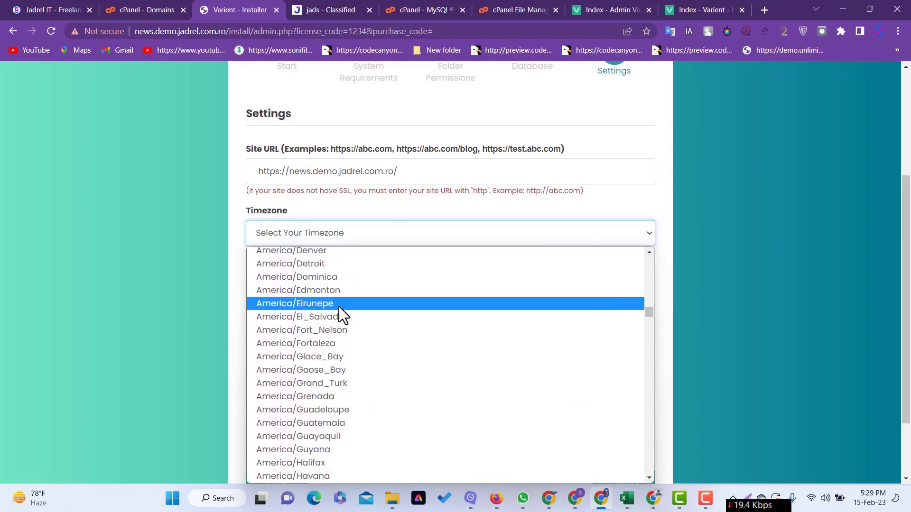
scroll(339, 307, up, 3)
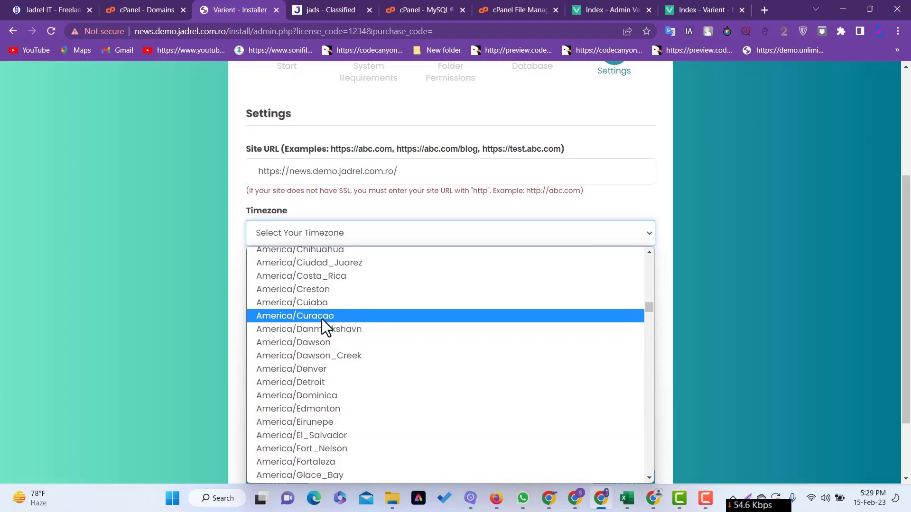
scroll(323, 318, up, 20)
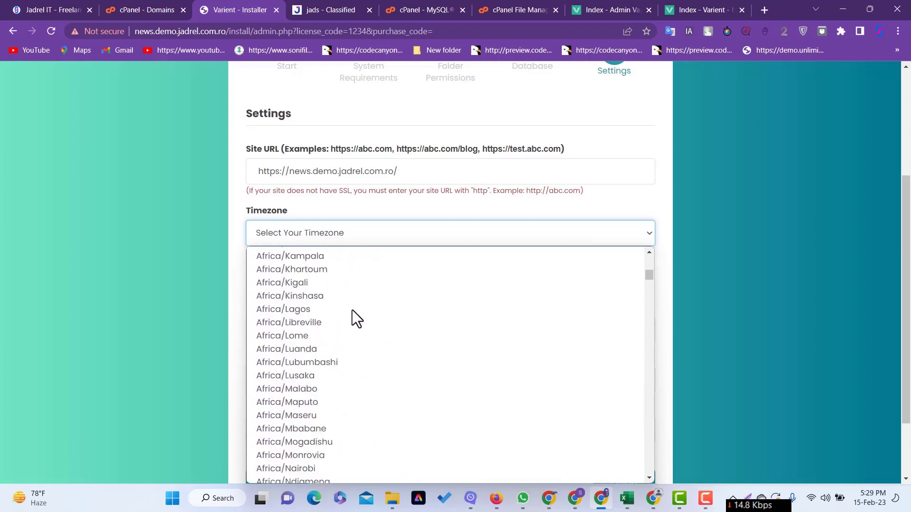
scroll(354, 309, up, 10)
scroll(336, 329, down, 3)
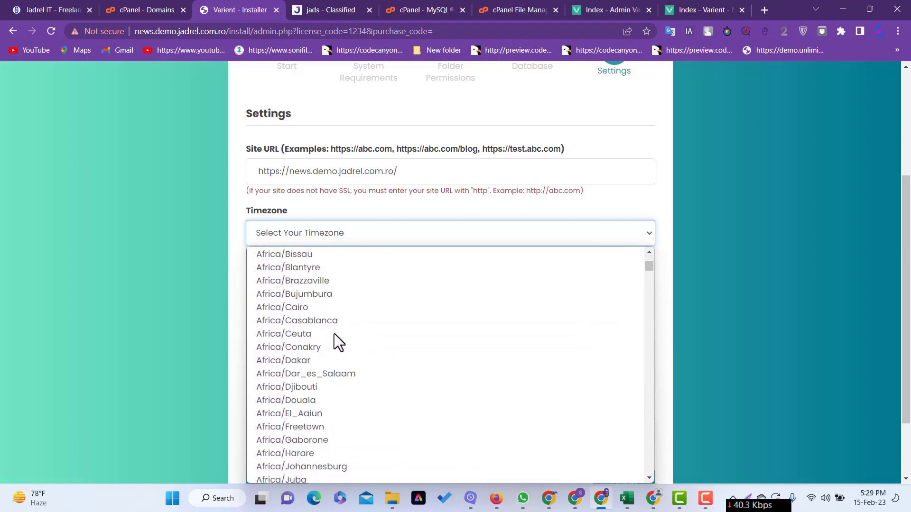
click(317, 362)
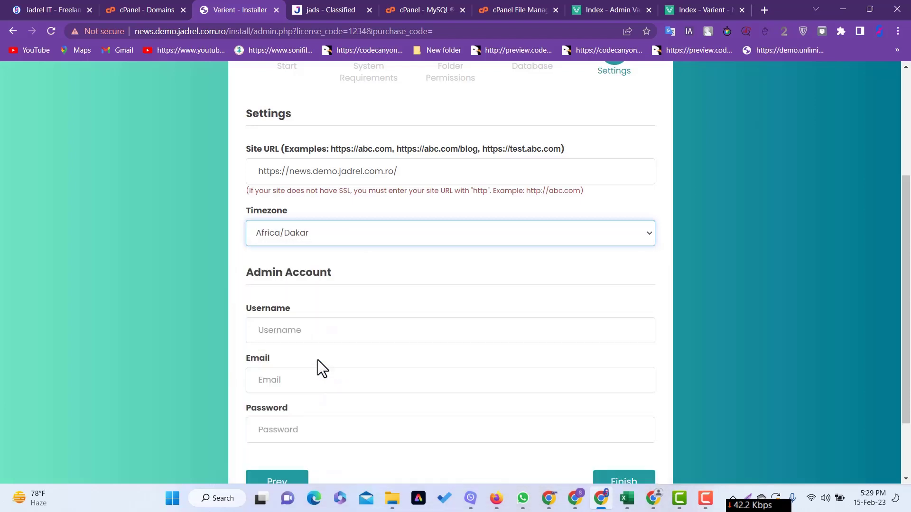
- Enter jnews as the admin account username
click(326, 329)
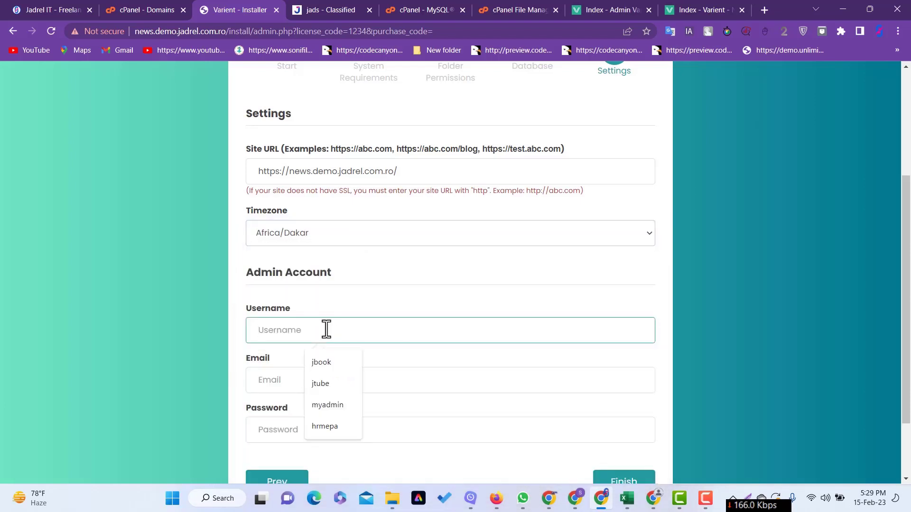
text(jad)
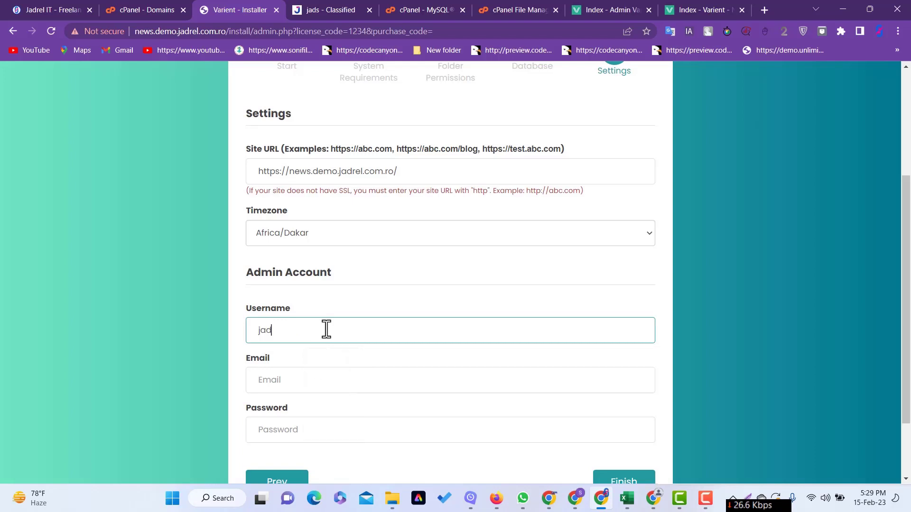
text(relit)
scroll(325, 319, down, 2)
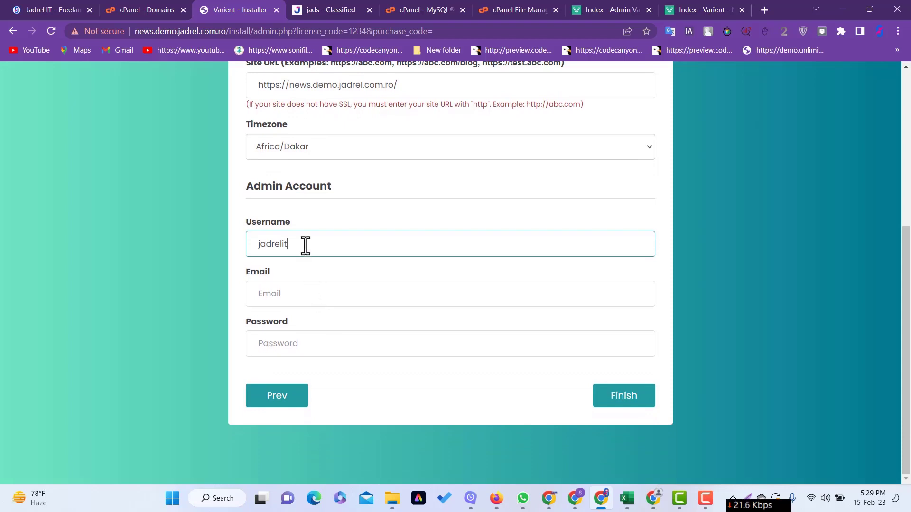
drag(305, 243, 263, 244)
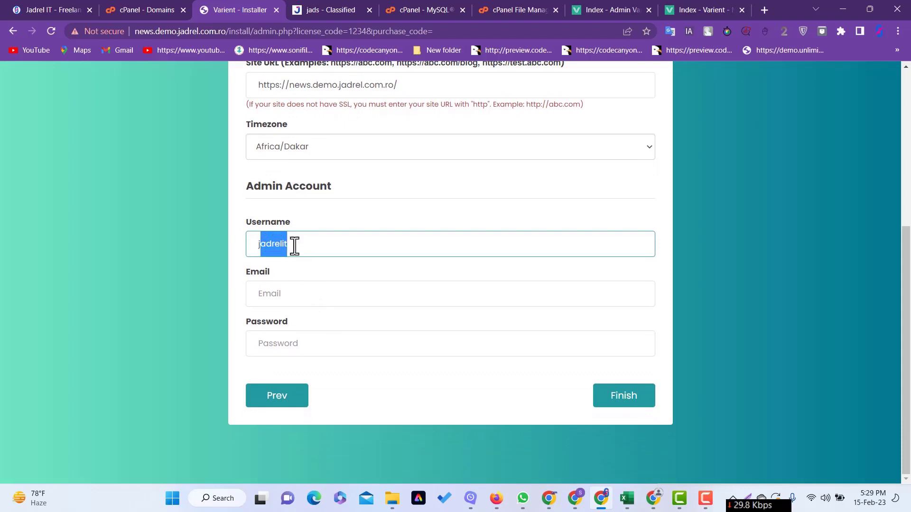
text(news)
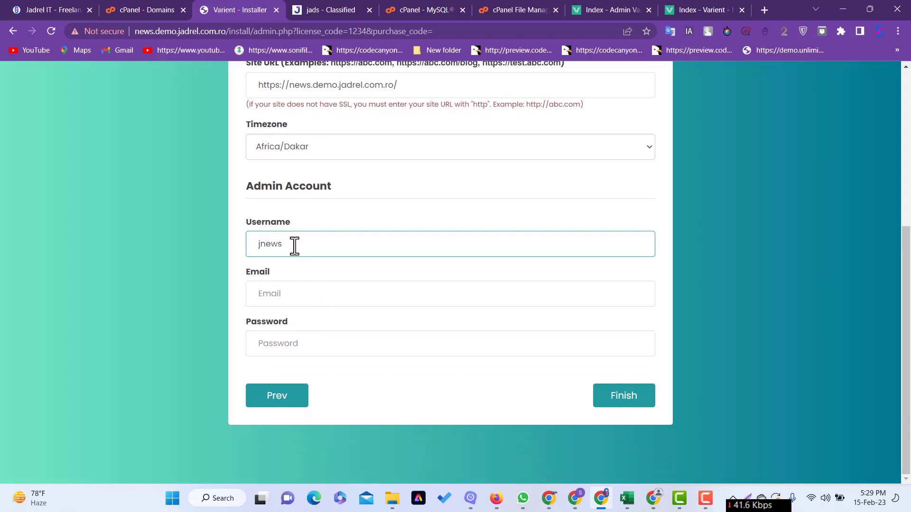
- Fill in the admin e-mail from the suggested support address and type the admin password
click(309, 306)
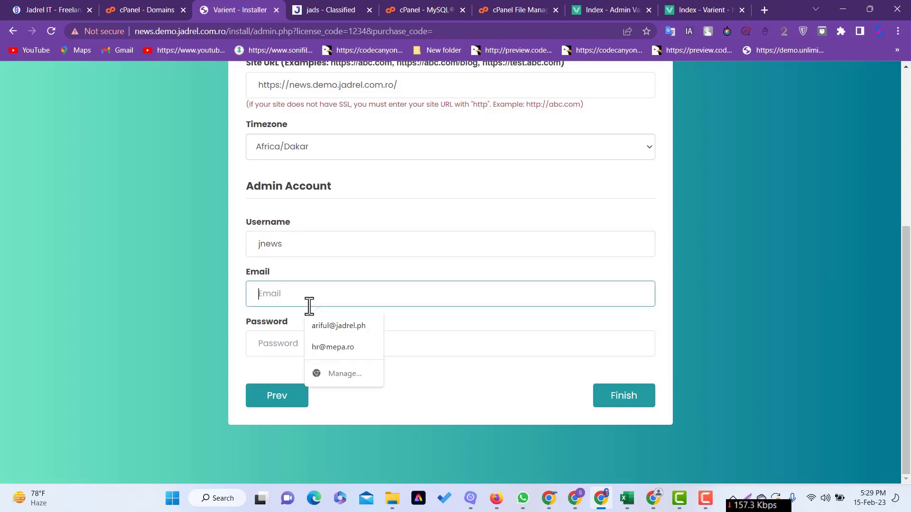
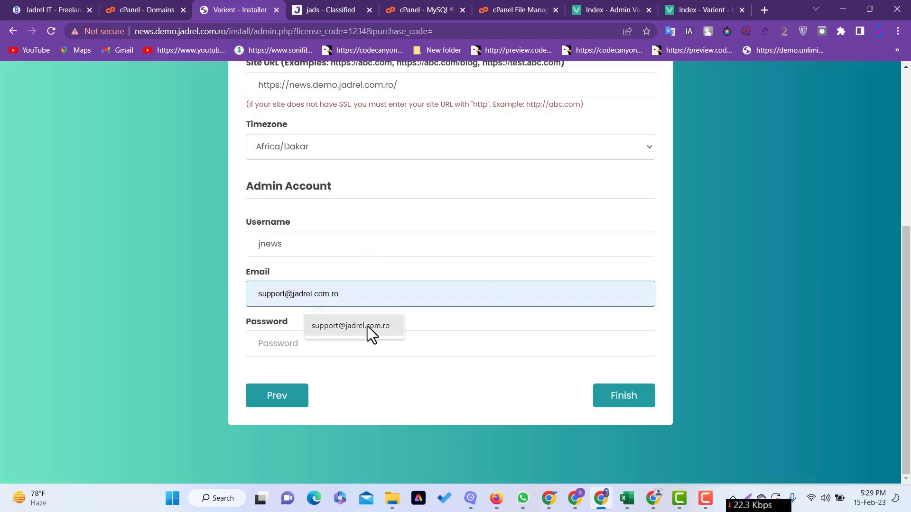
click(368, 326)
click(328, 349)
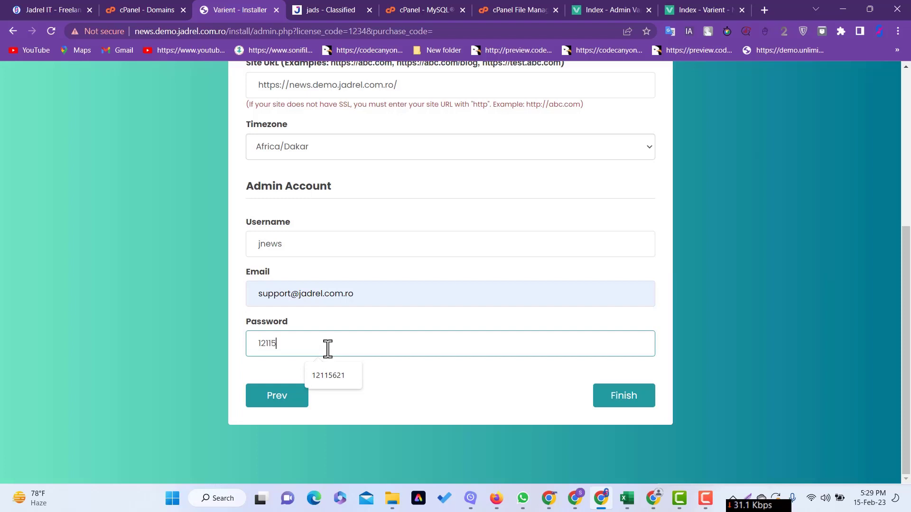
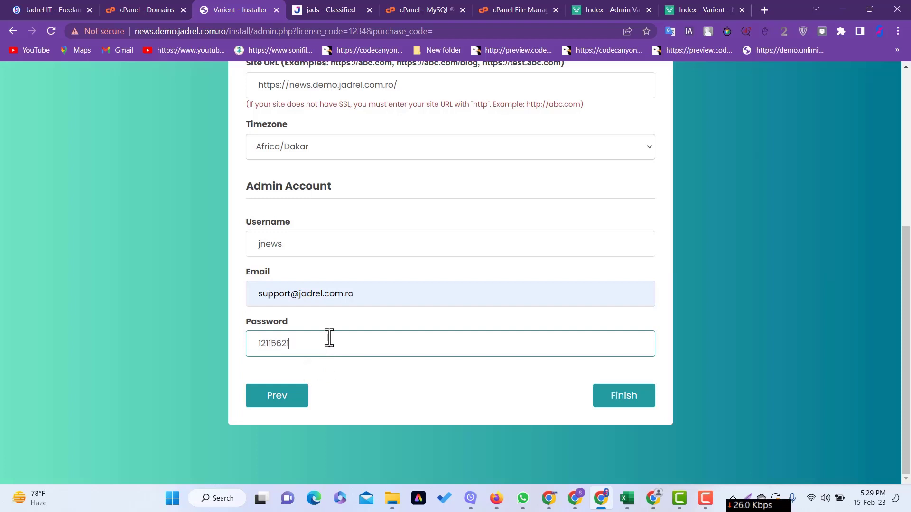
click(397, 381)
- Review the settings form and submit it to complete the installation
scroll(427, 329, up, 3)
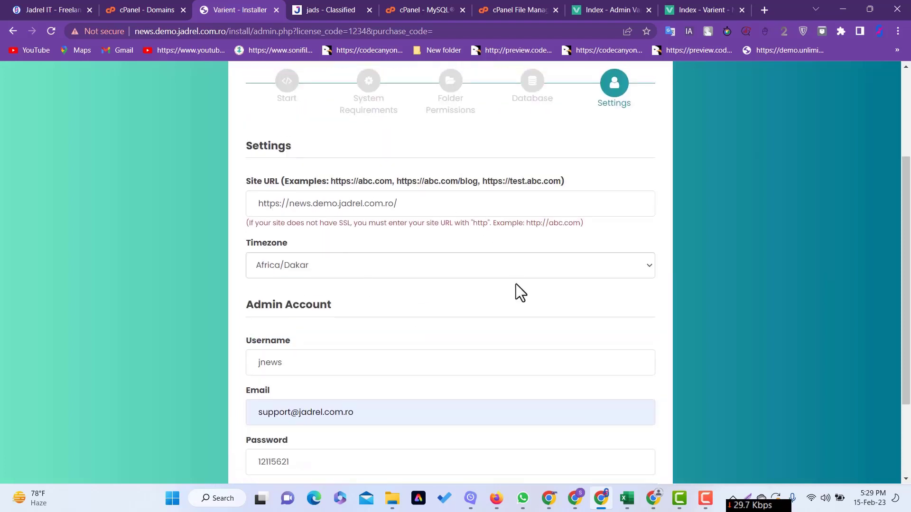
scroll(512, 294, down, 3)
scroll(475, 289, up, 3)
scroll(498, 301, down, 3)
click(616, 404)
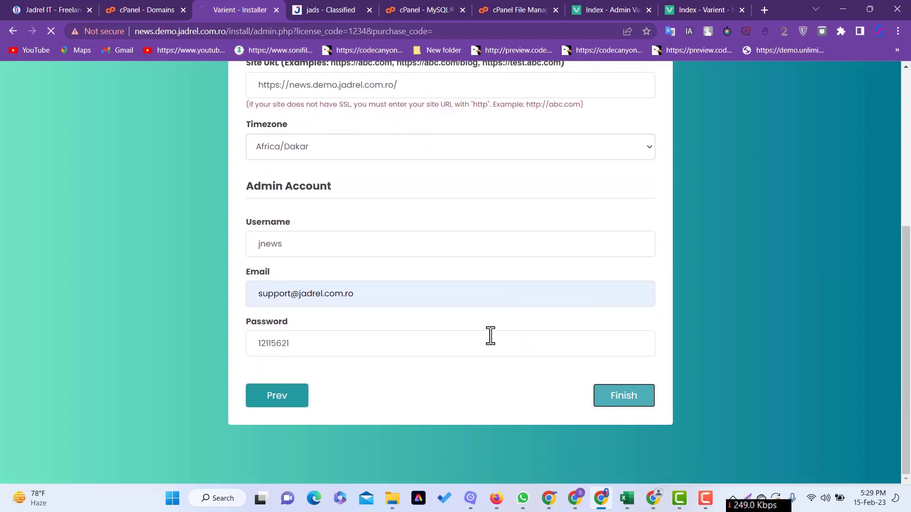
- Let the installation finish, scroll and reload the new news.demo.jadrel.com.ro homepage
scroll(382, 295, down, 1)
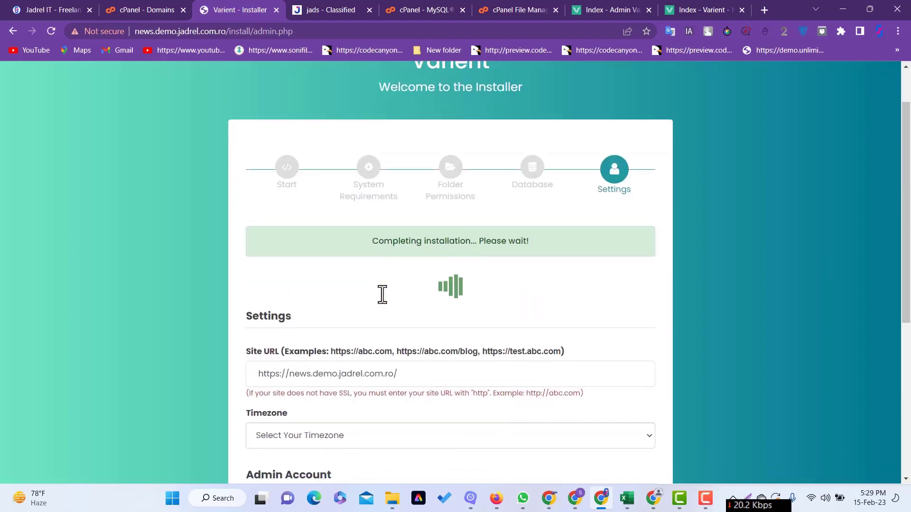
scroll(383, 299, down, 2)
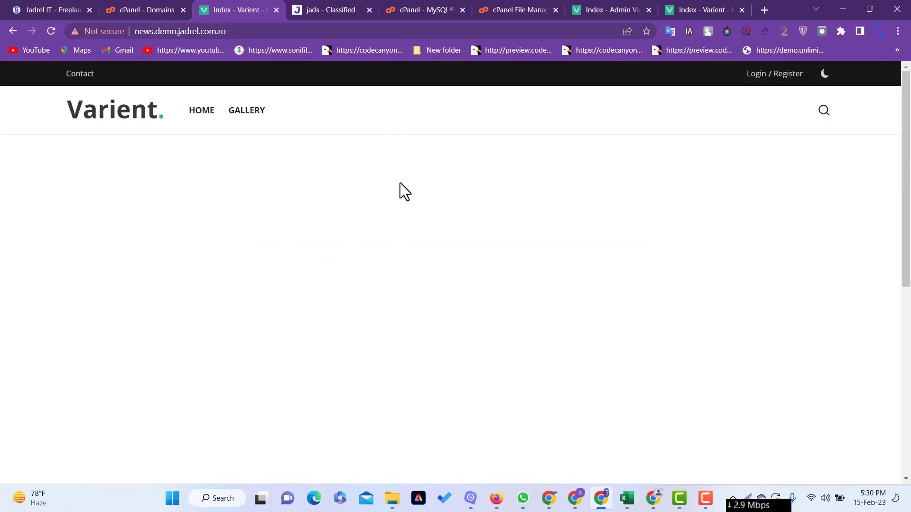
scroll(406, 212, down, 5)
scroll(413, 220, up, 5)
click(134, 125)
click(428, 31)
click(468, 31)
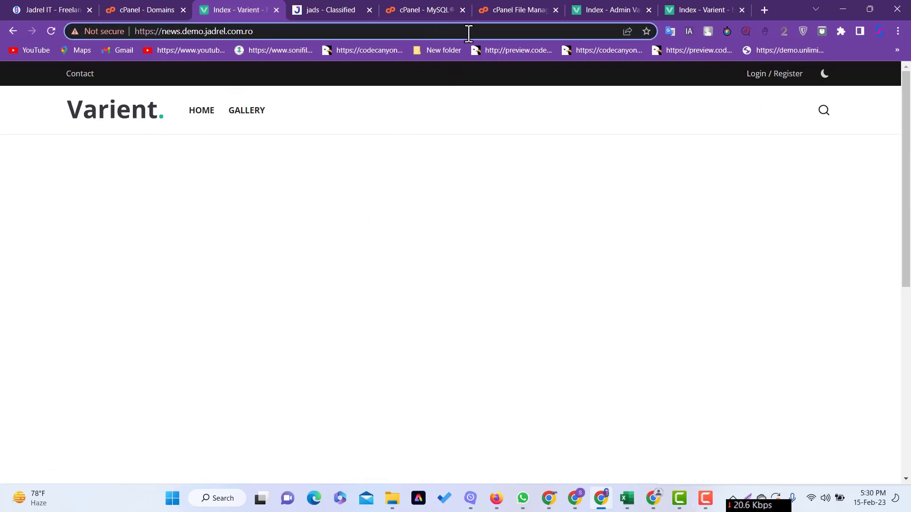
- Log in at /admin using the saved support login with the admin password retyped
text(/ad)
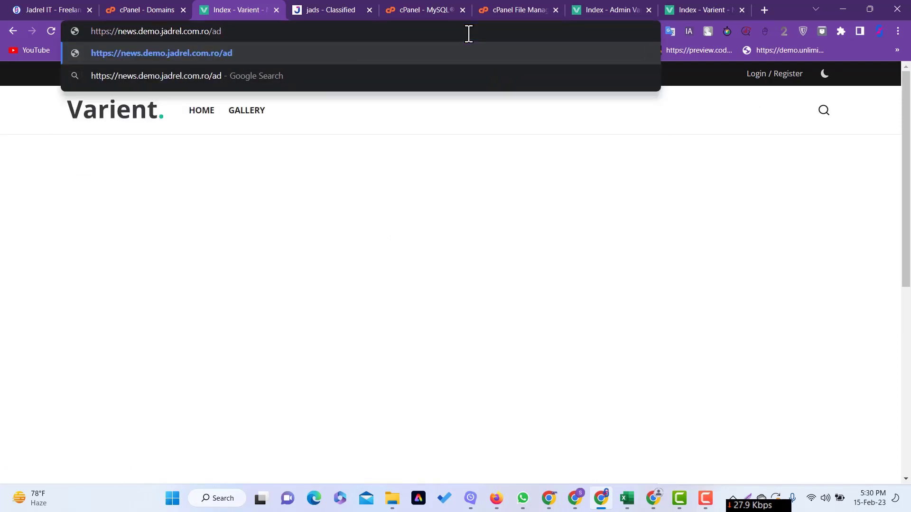
text(min)
key(Return)
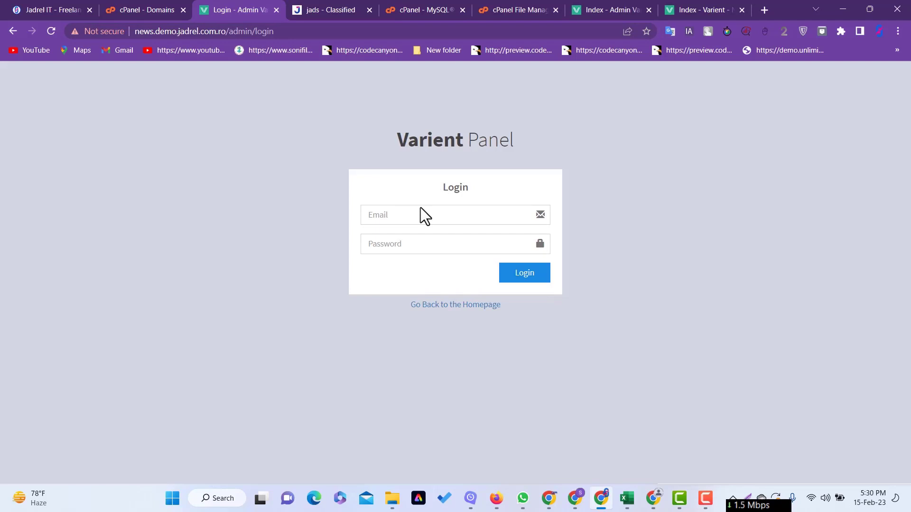
click(404, 214)
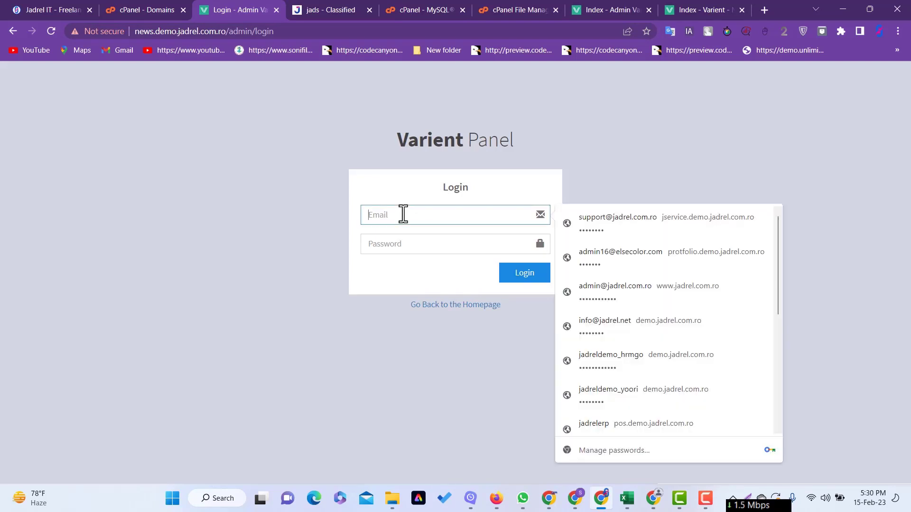
click(610, 243)
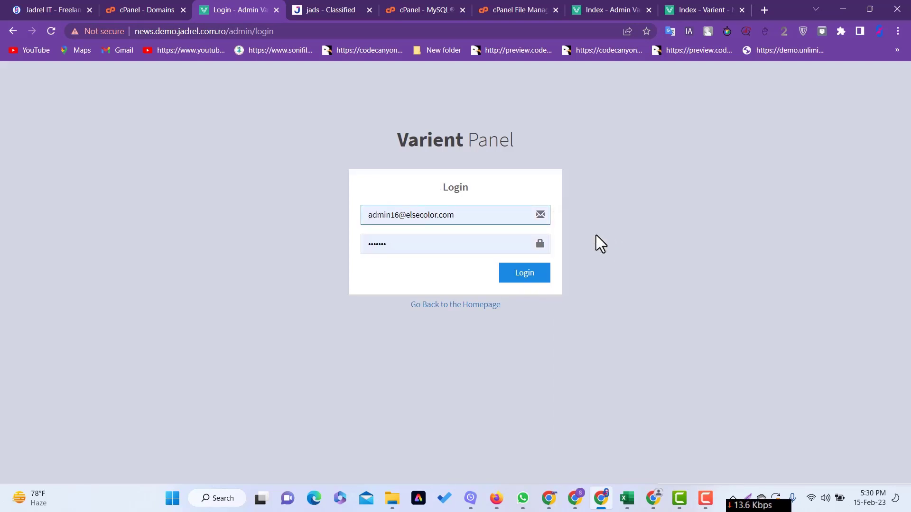
click(534, 278)
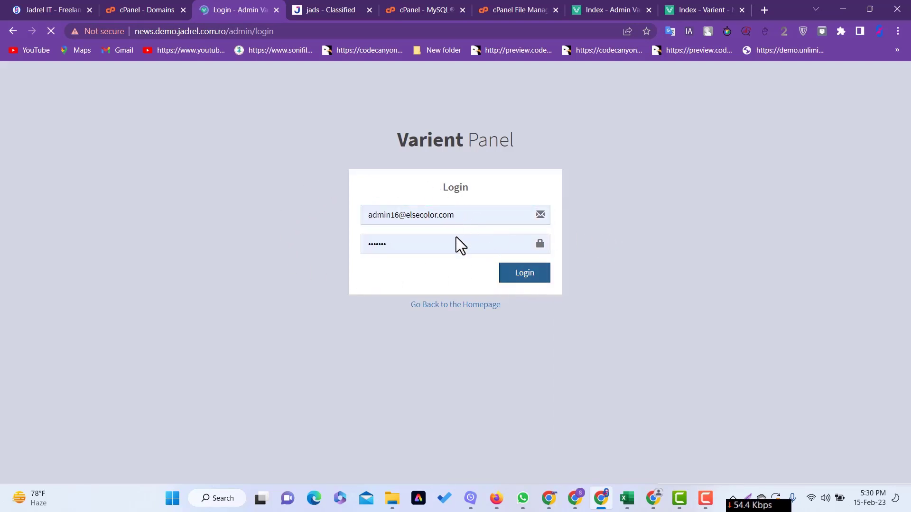
click(420, 255)
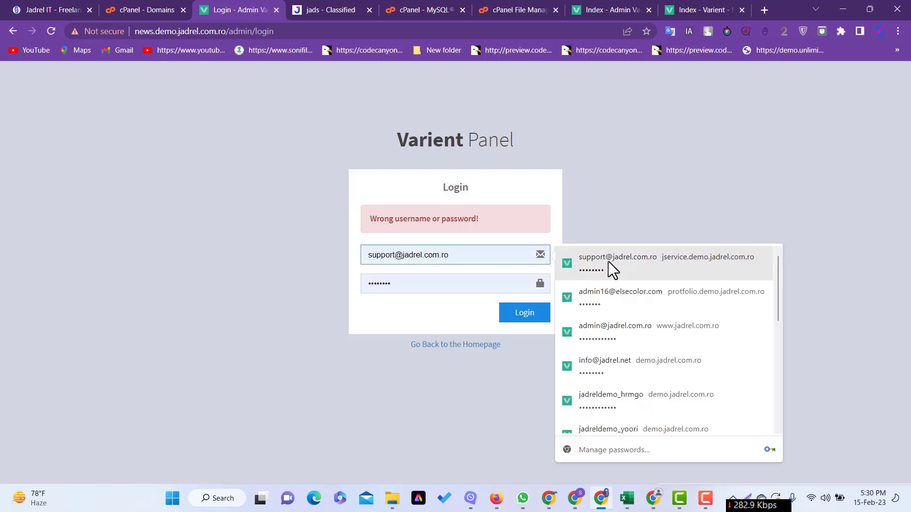
click(609, 261)
drag(394, 284, 345, 279)
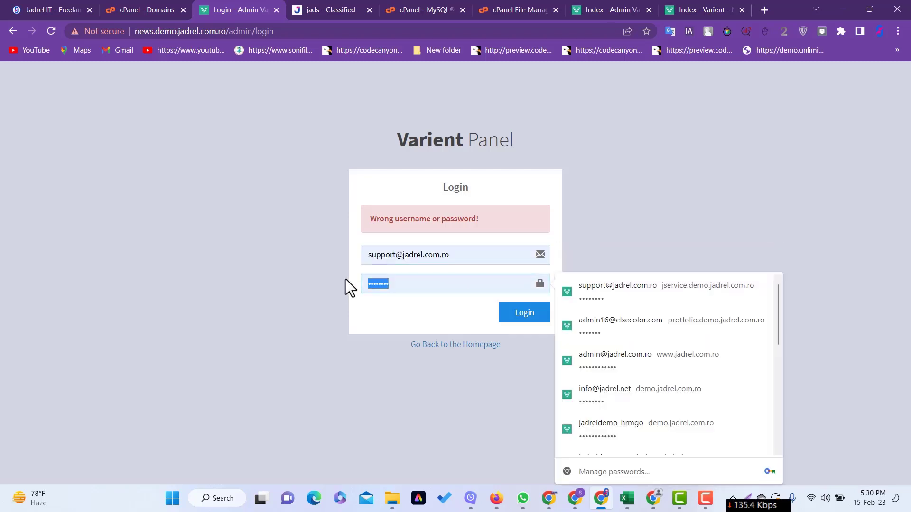
text(********)
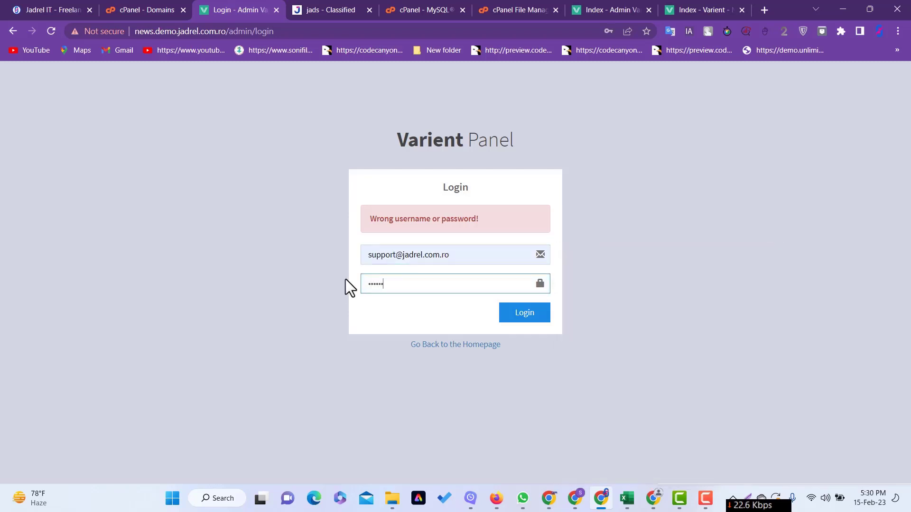
click(523, 314)
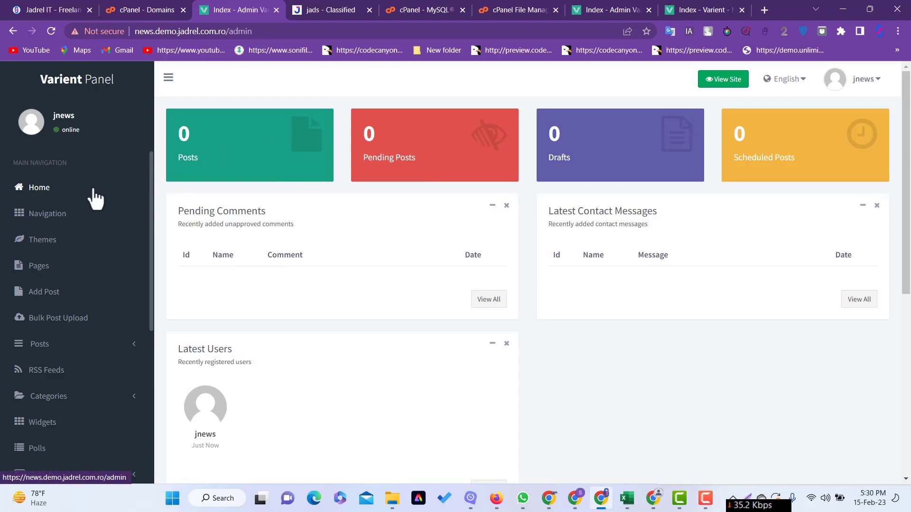
- Browse the Magazine, News and Classic theme cards and colour settings, then view the live site
scroll(74, 216, down, 1)
click(48, 185)
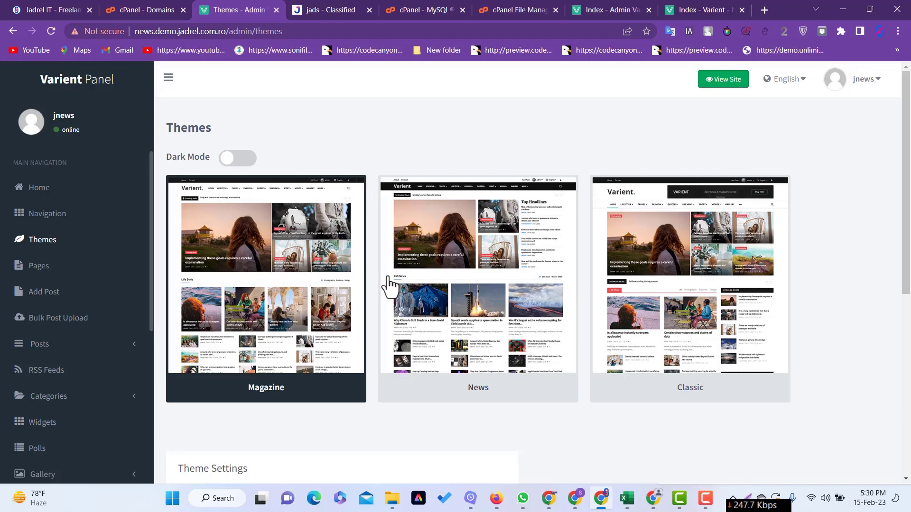
scroll(389, 285, down, 6)
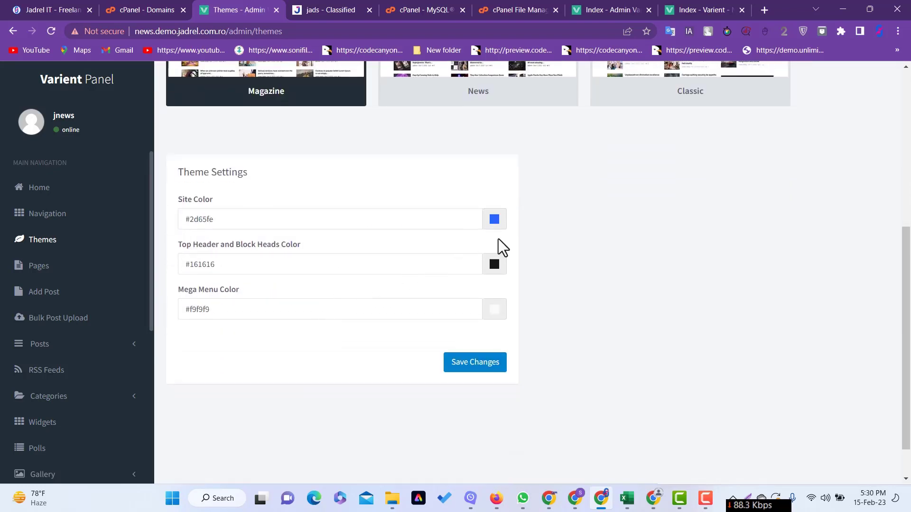
scroll(508, 237, up, 1)
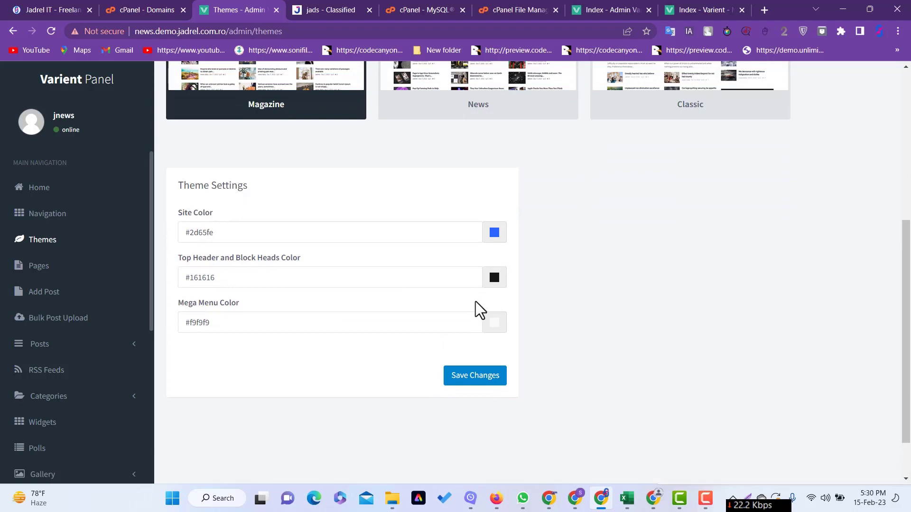
scroll(431, 258, up, 4)
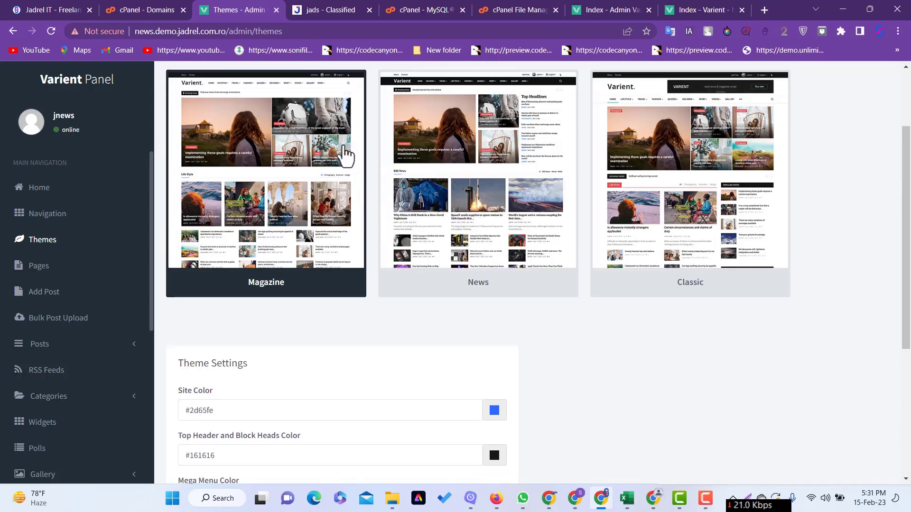
scroll(579, 142, up, 3)
click(722, 82)
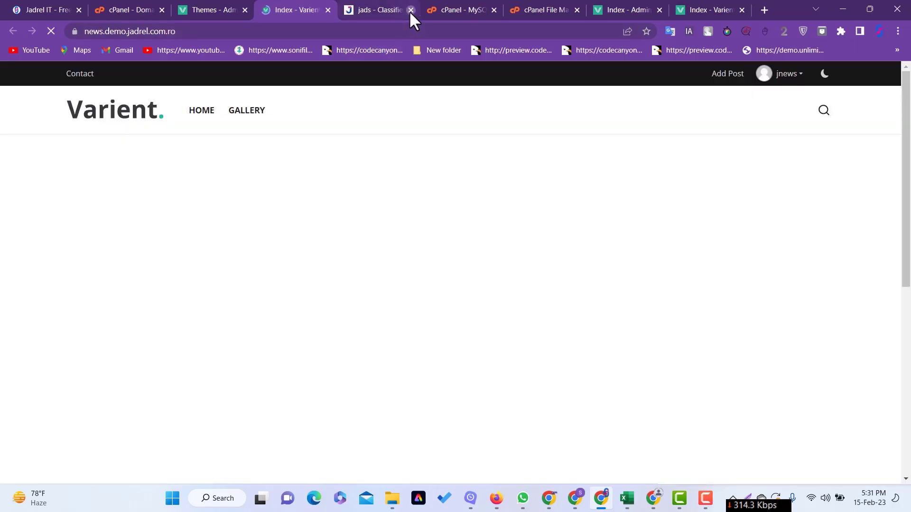
- Close the classifieds, cPanel MySQL, File Manager and old admin tabs, returning to the Varient demo tab
click(410, 10)
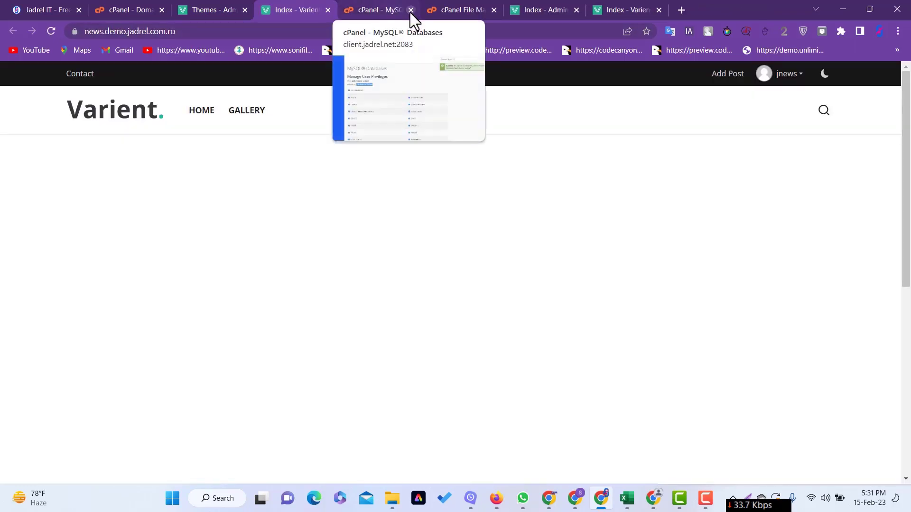
click(411, 10)
click(411, 10)
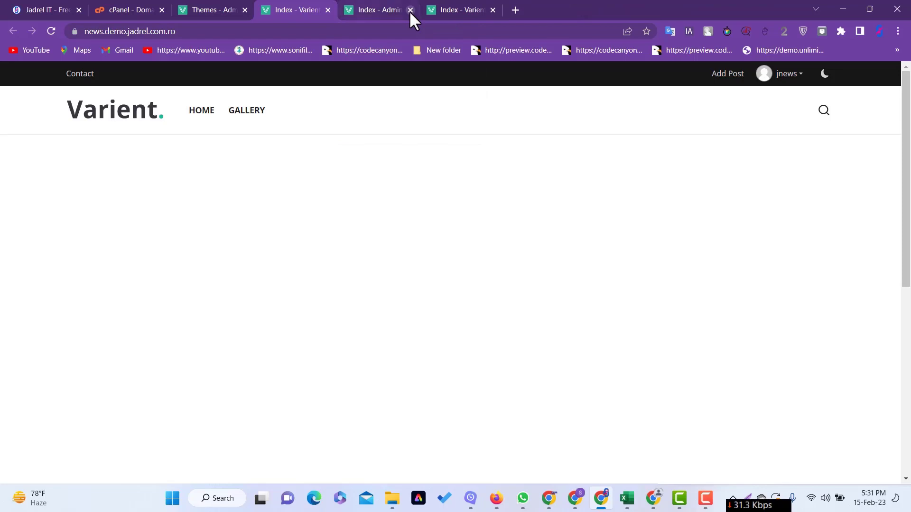
click(410, 10)
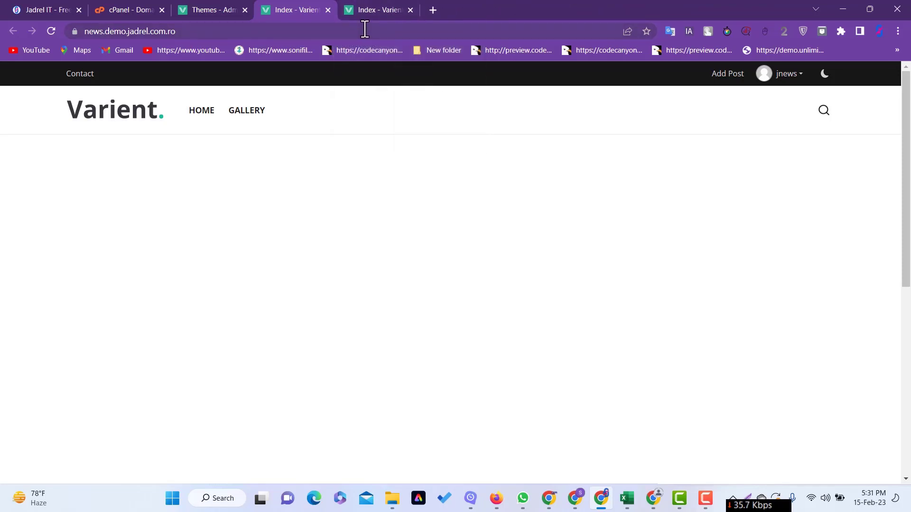
click(368, 9)
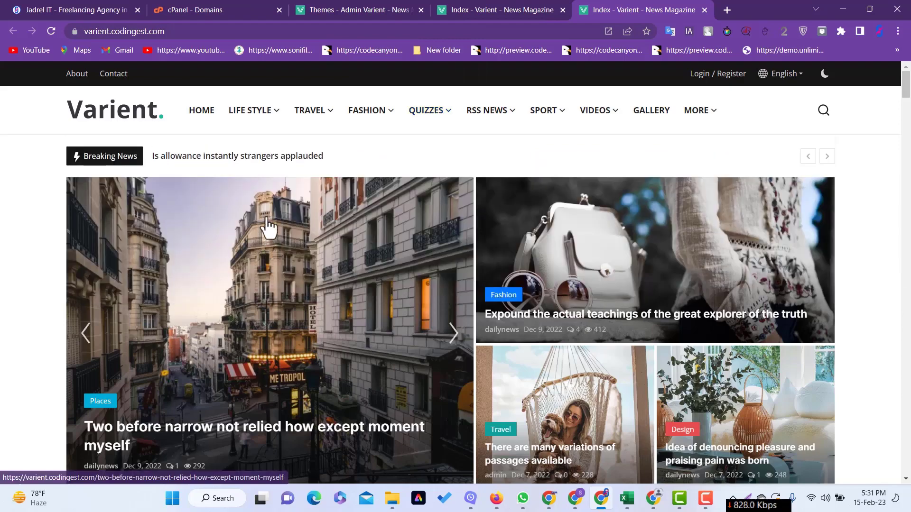
drag(177, 106, 711, 118)
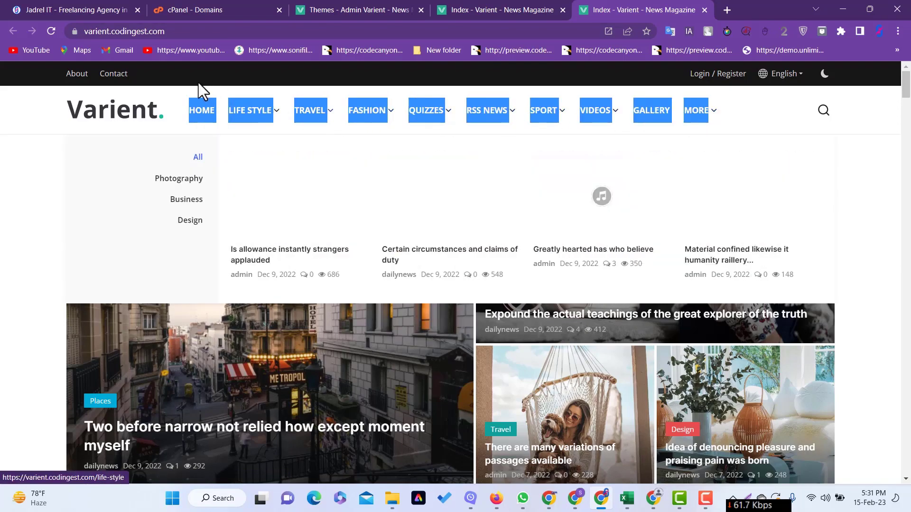